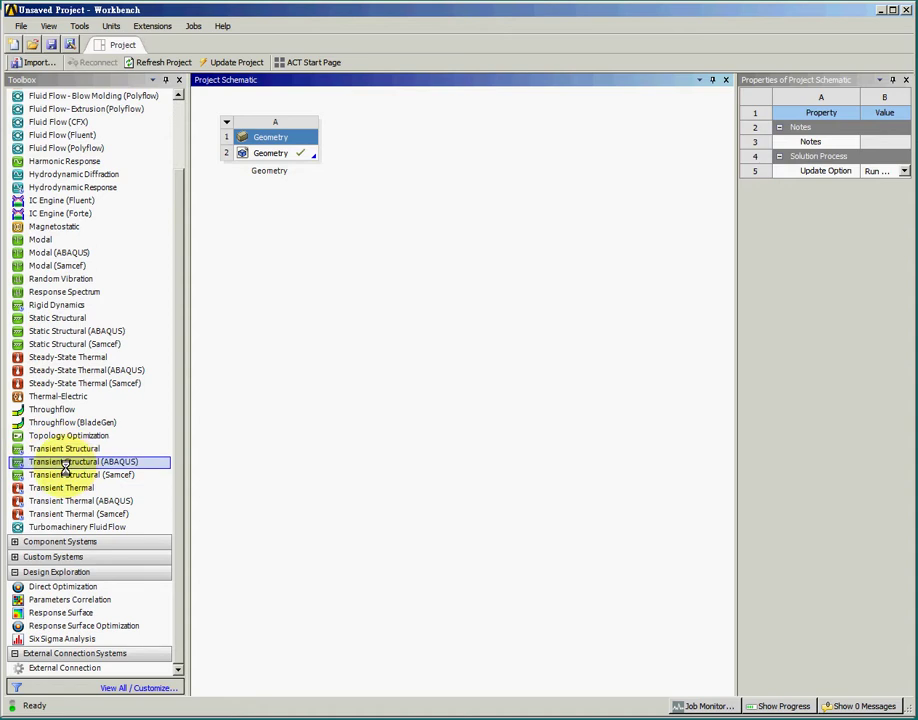
Add a Transient Structural system linked to the existing geometry and open its model for editing in Mechanical.
{"action": "left_click_drag", "start_coordinate": [68, 453], "coordinate": [272, 158]}
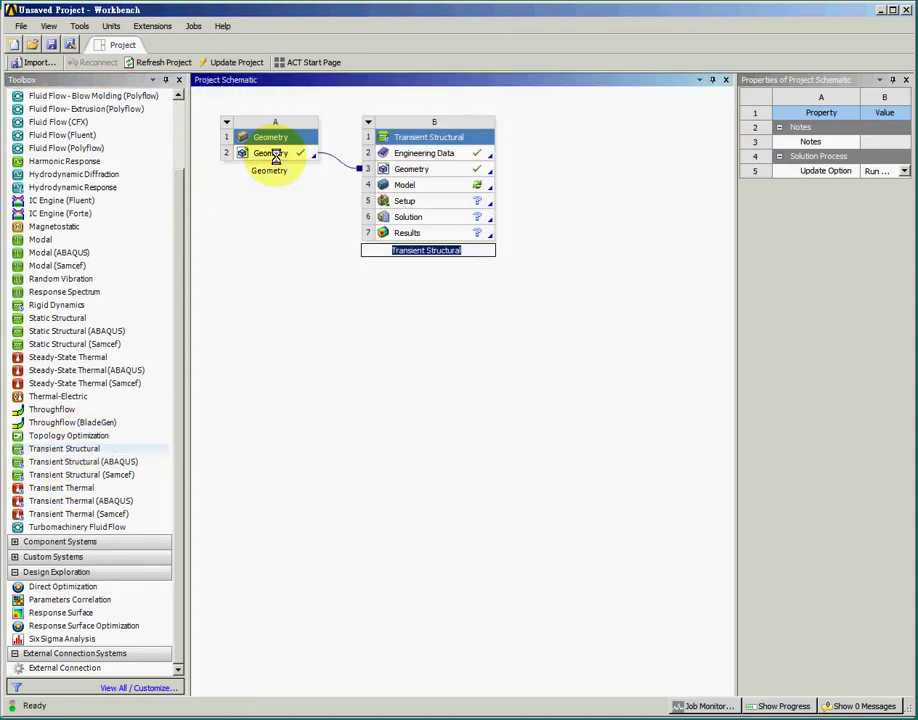
{"action": "left_click", "coordinate": [463, 184]}
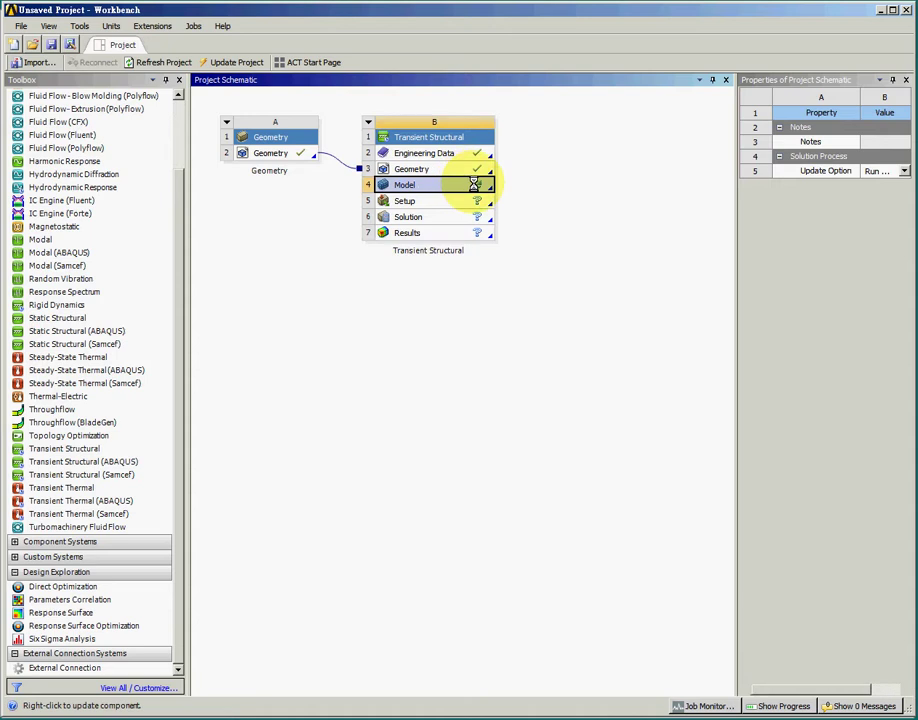
{"action": "right_click", "coordinate": [477, 185]}
{"action": "left_click", "coordinate": [506, 190]}
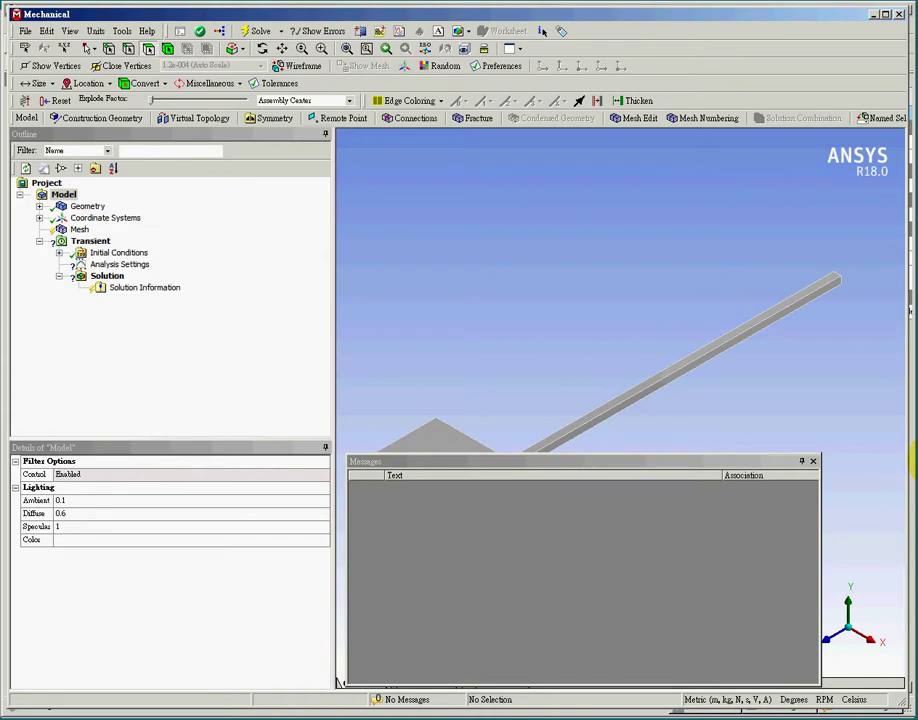
{"action": "left_click", "coordinate": [813, 461]}
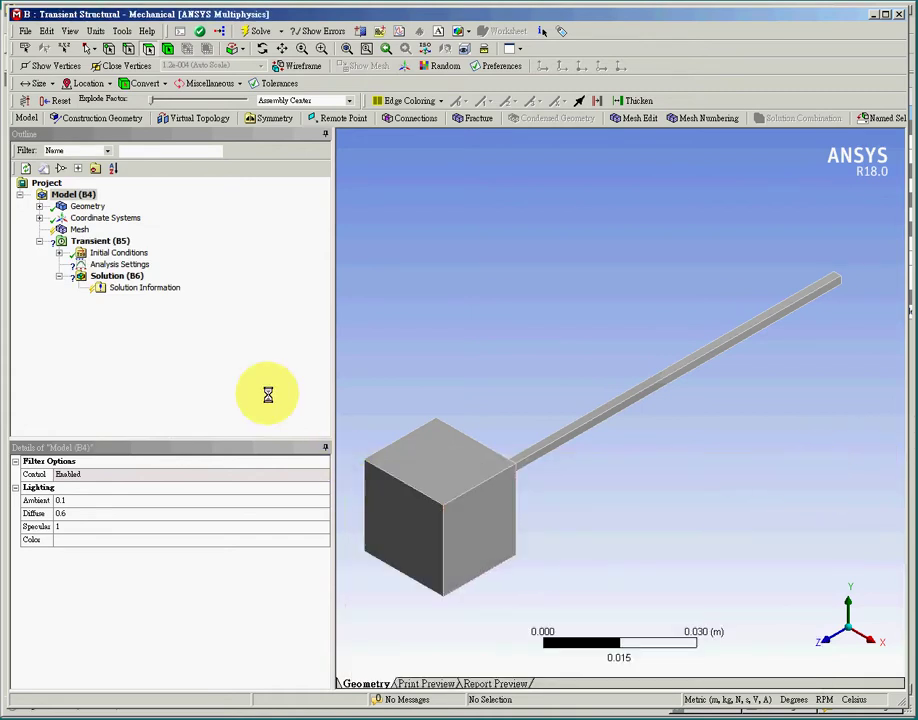
Check the details of the solid body and generate its mesh with the default settings.
{"action": "middle_click_drag", "start_coordinate": [345, 396], "coordinate": [587, 330]}
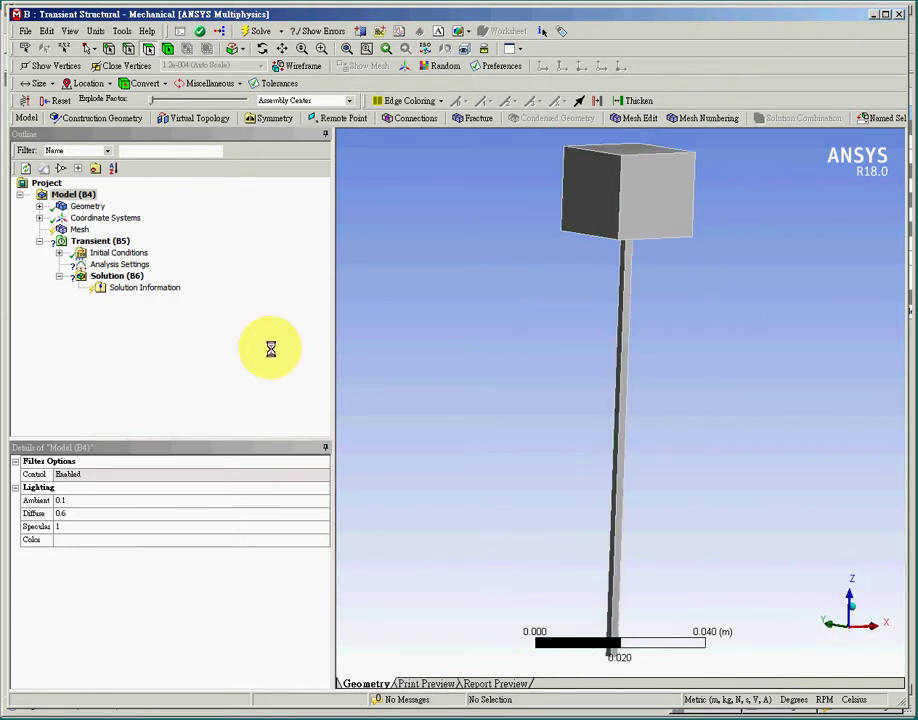
{"action": "left_click", "coordinate": [39, 206]}
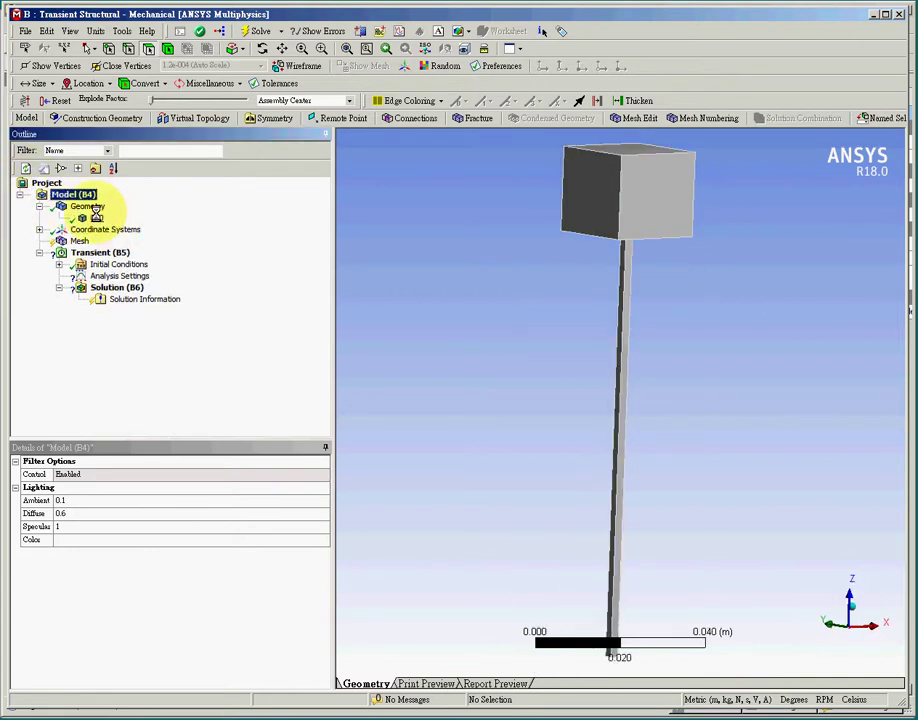
{"action": "left_click", "coordinate": [96, 216]}
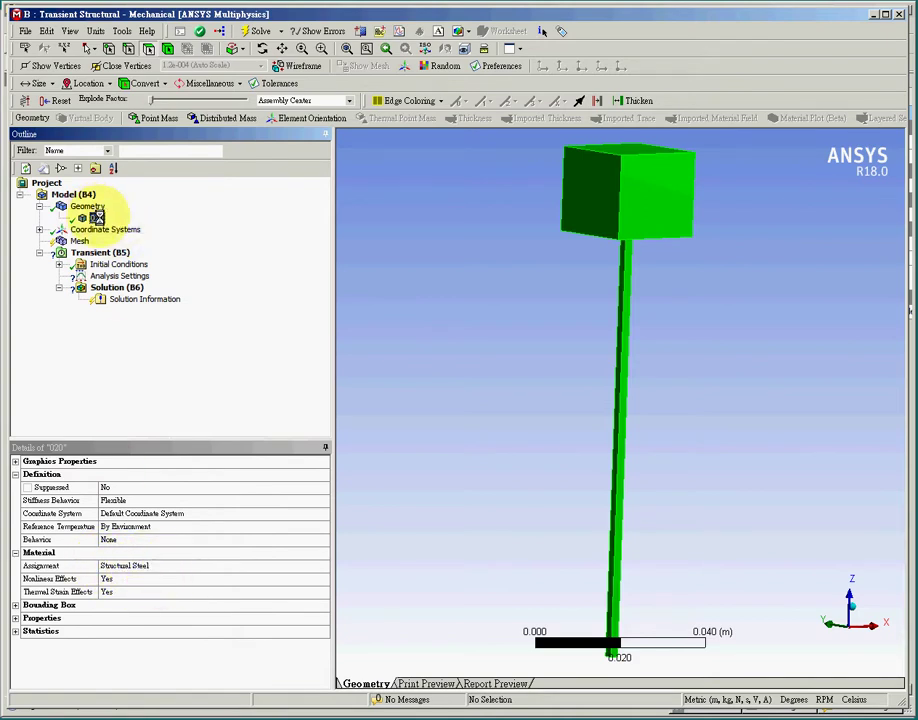
{"action": "left_click", "coordinate": [80, 241]}
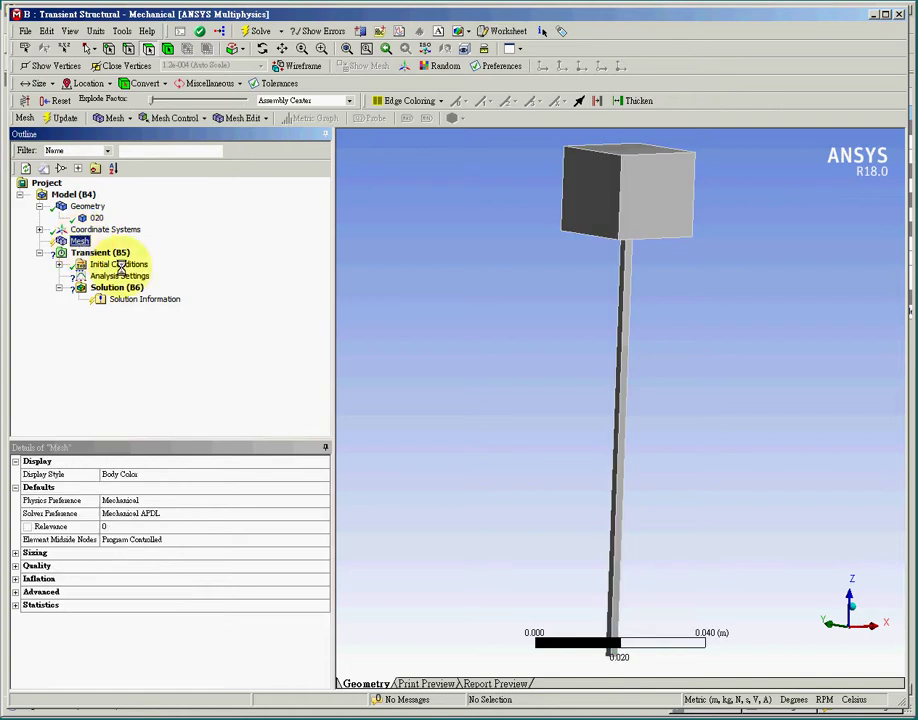
{"action": "right_click", "coordinate": [83, 242]}
{"action": "left_click", "coordinate": [115, 270]}
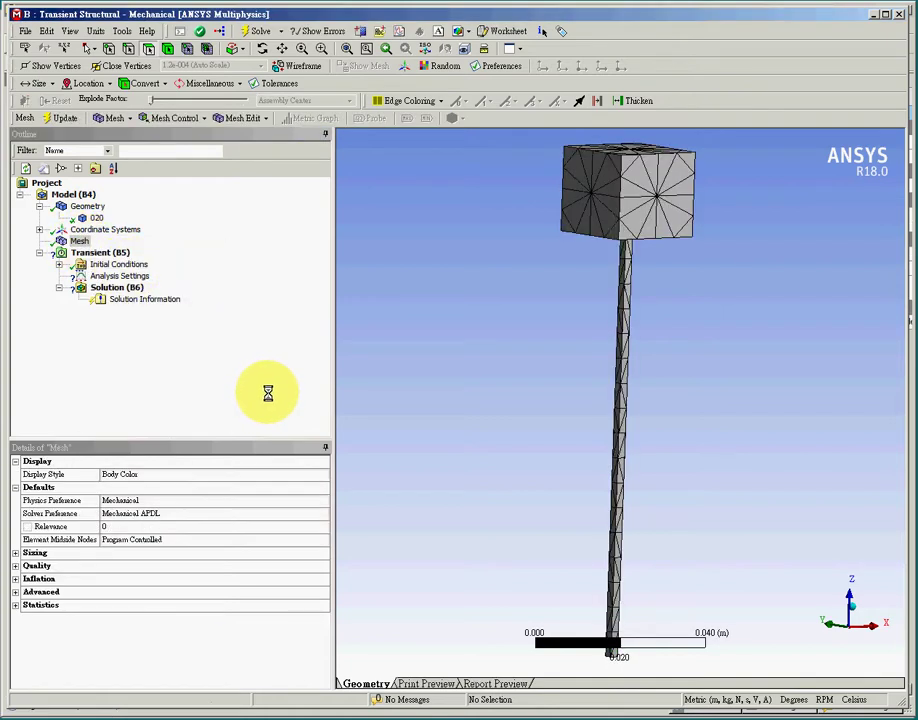
Add a fixed support to the small end face of the rod, opposite the block.
{"action": "left_click", "coordinate": [112, 252]}
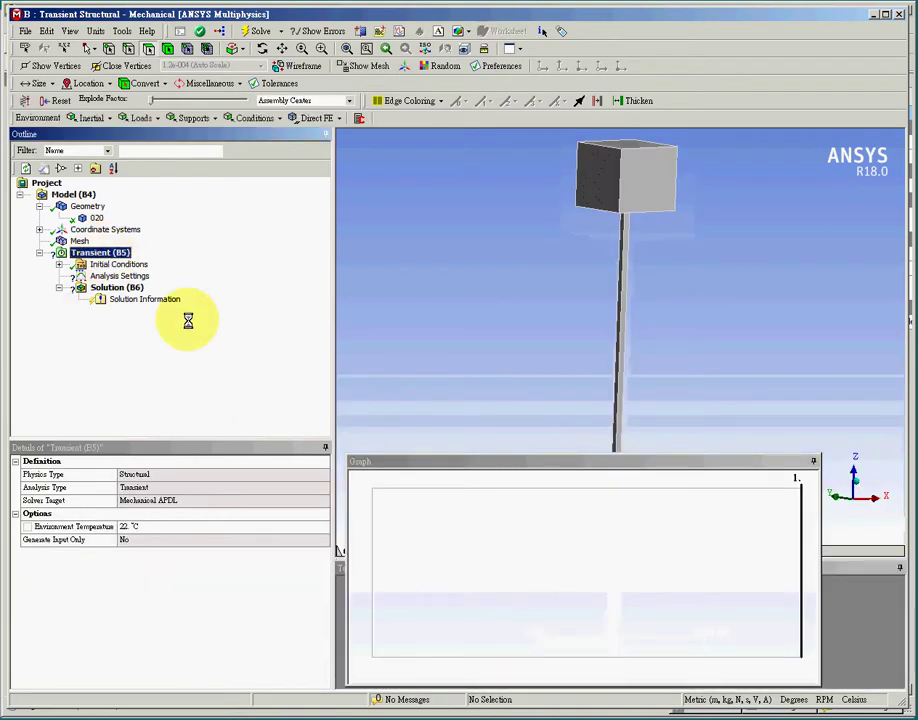
{"action": "middle_click_drag", "start_coordinate": [416, 355], "coordinate": [415, 273]}
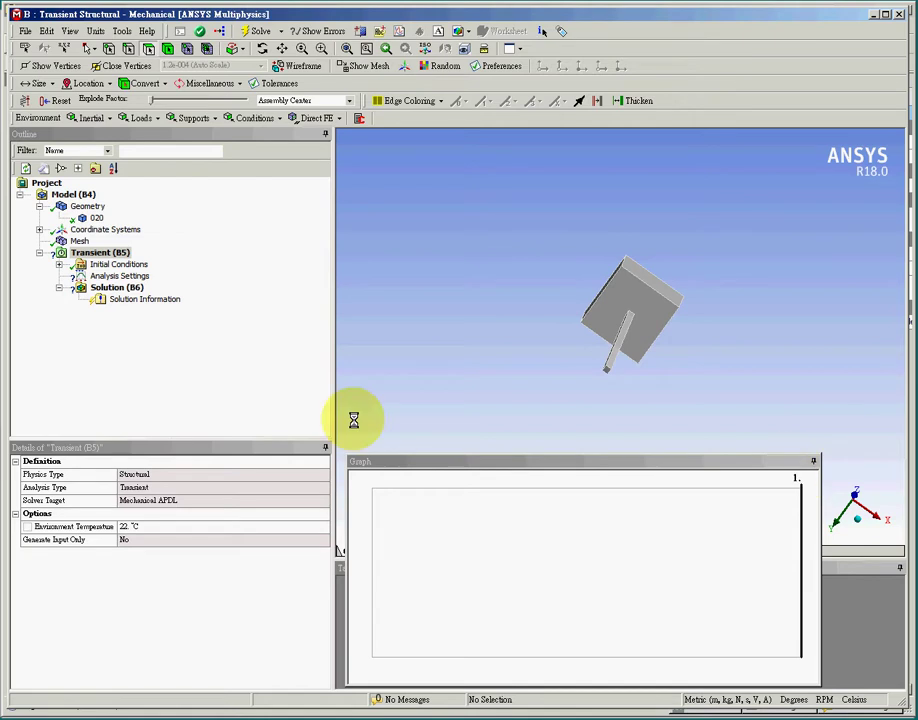
{"action": "left_click", "coordinate": [193, 118]}
{"action": "left_click", "coordinate": [192, 135]}
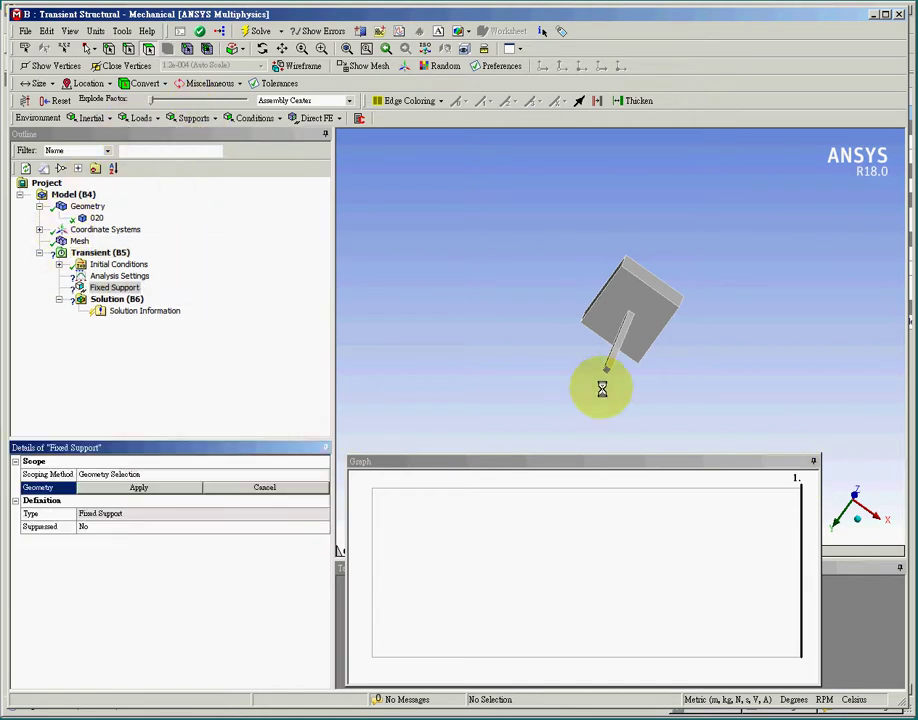
{"action": "left_click", "coordinate": [347, 48]}
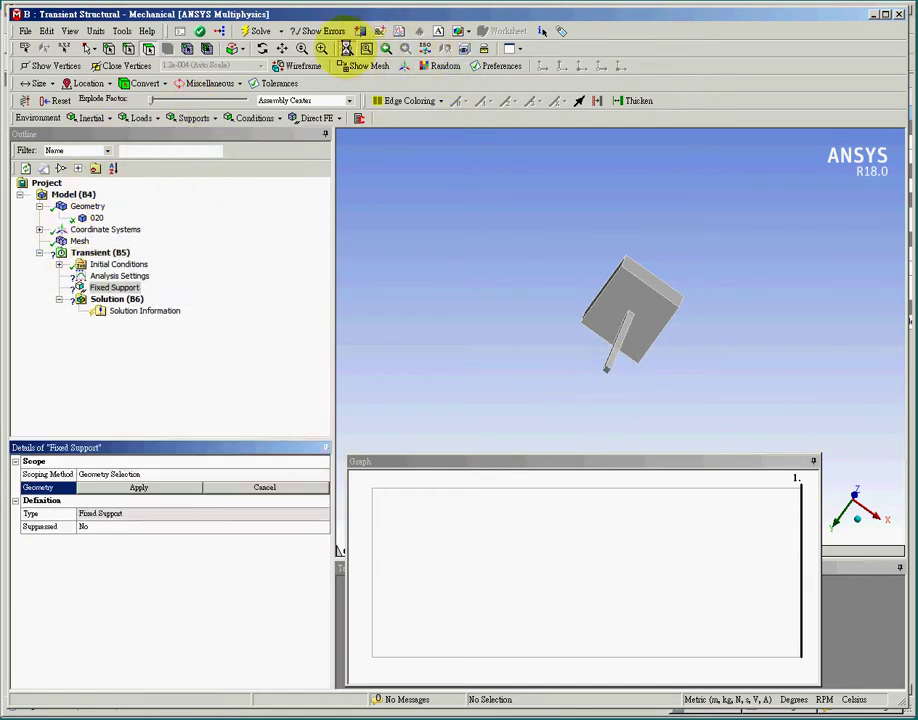
{"action": "left_click", "coordinate": [586, 410]}
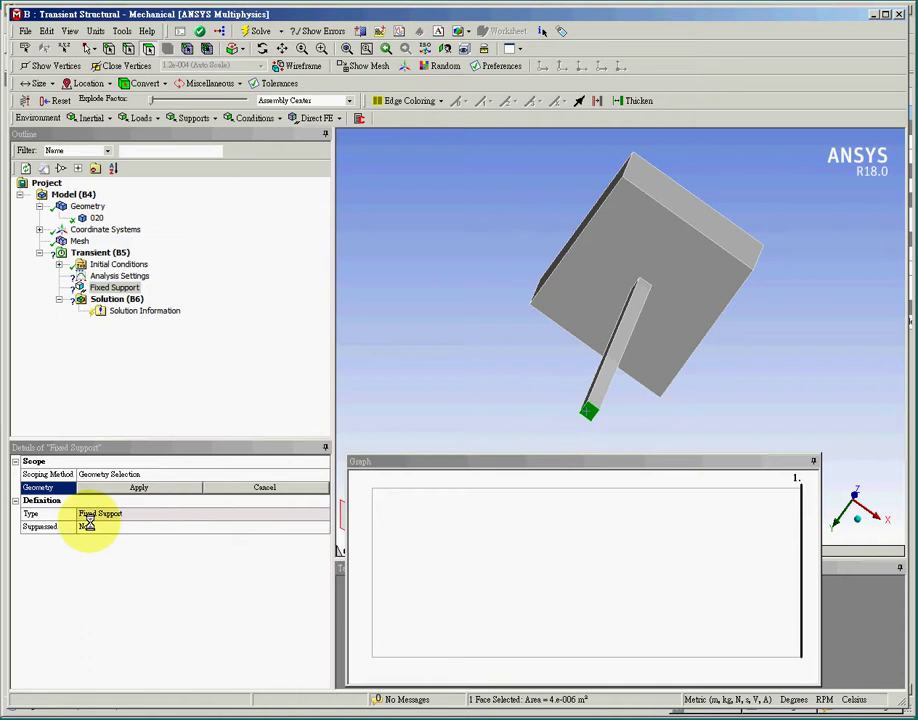
{"action": "left_click", "coordinate": [148, 487]}
Apply a force load to the side face of the block that is perpendicular to the X axis.
{"action": "middle_click_drag", "start_coordinate": [569, 264], "coordinate": [552, 322]}
{"action": "left_click", "coordinate": [596, 188]}
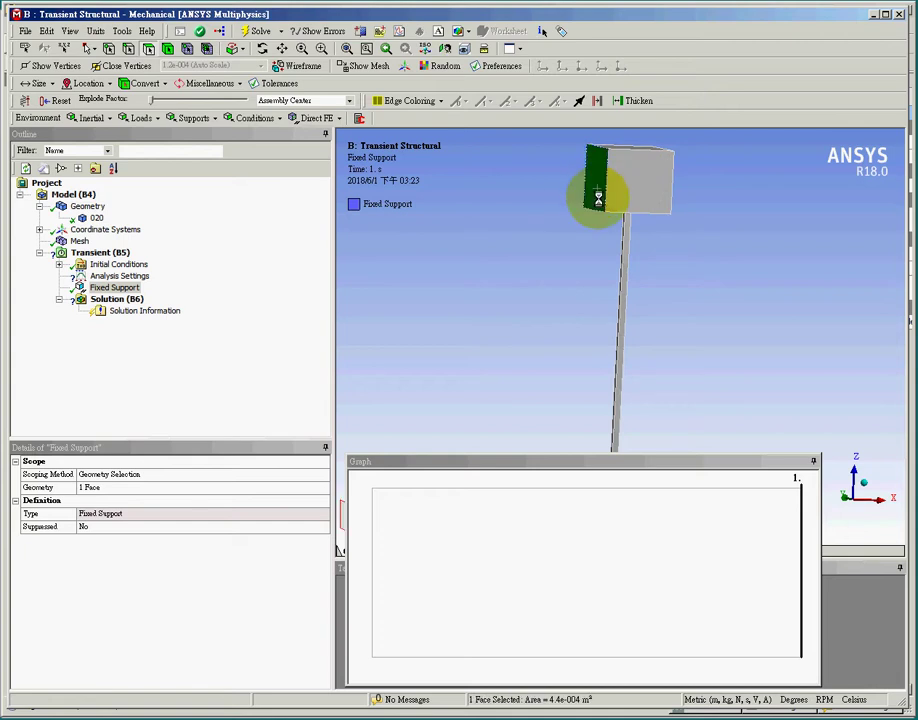
{"action": "left_click", "coordinate": [141, 118]}
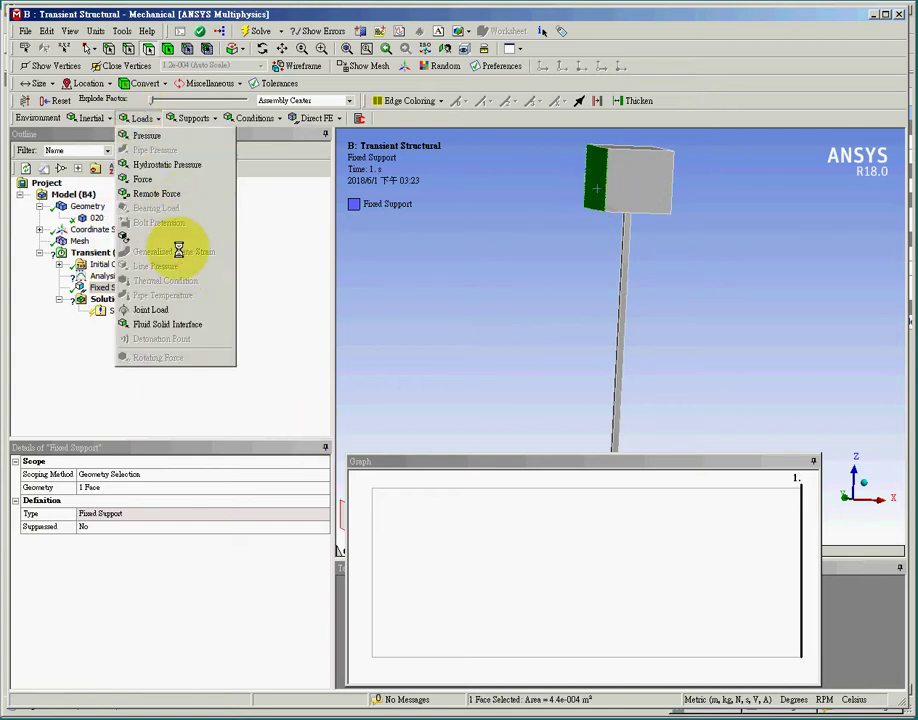
{"action": "left_click", "coordinate": [142, 179]}
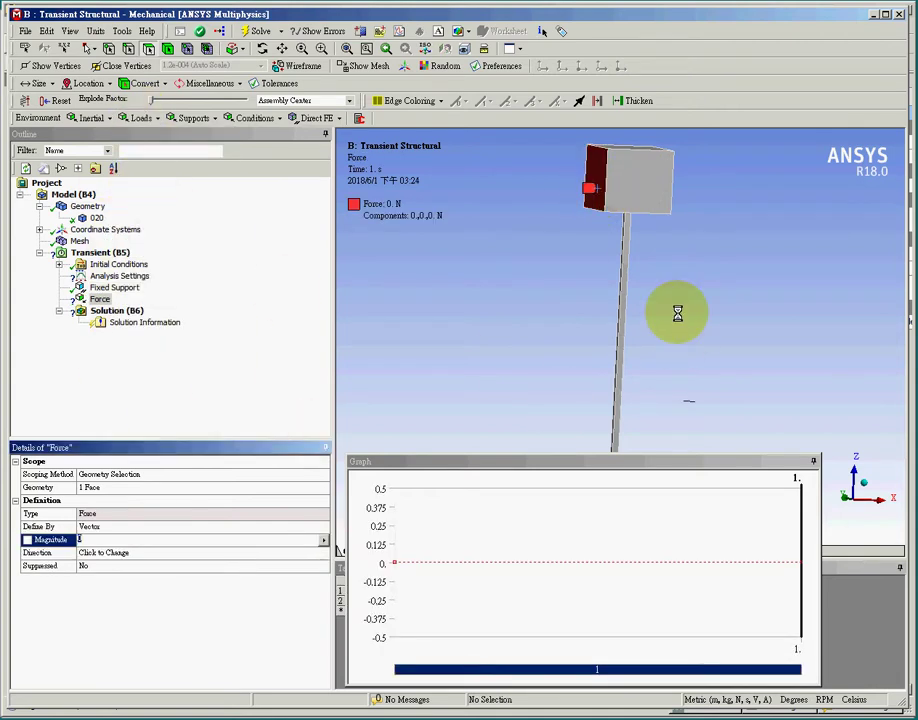
{"action": "left_click", "coordinate": [103, 486]}
{"action": "left_click", "coordinate": [148, 487]}
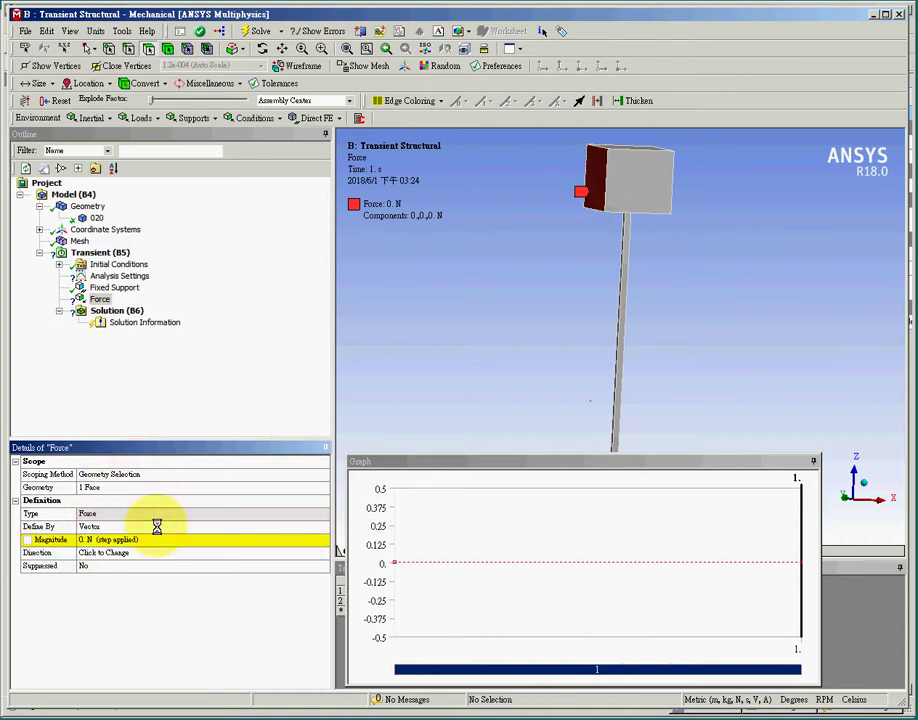
Flip the force direction to point along positive X and set its magnitude to 1 N.
{"action": "left_click", "coordinate": [154, 563]}
{"action": "left_click", "coordinate": [150, 553]}
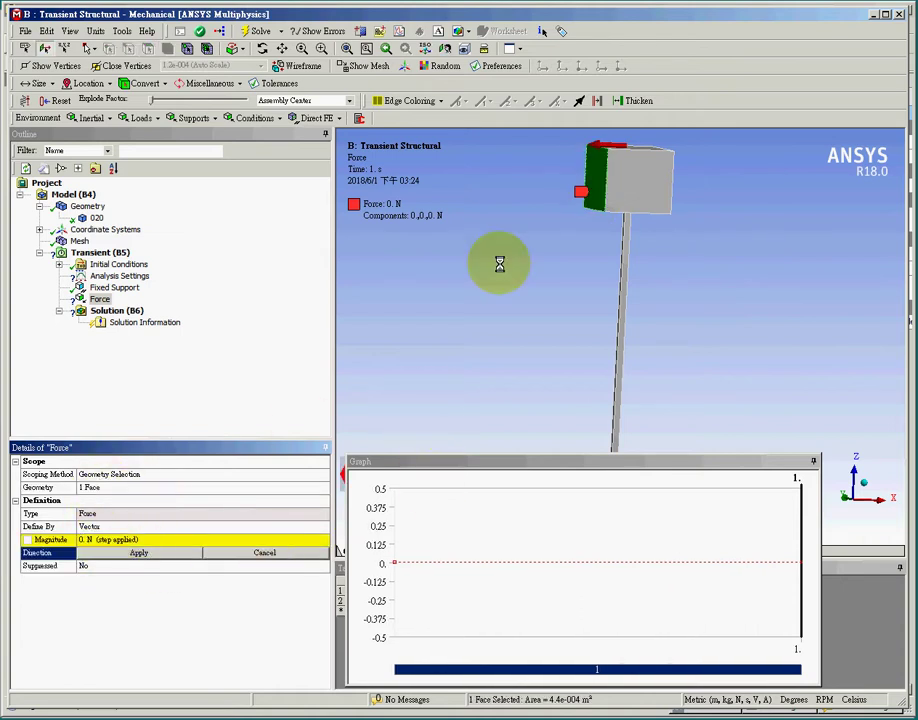
{"action": "left_click", "coordinate": [641, 148]}
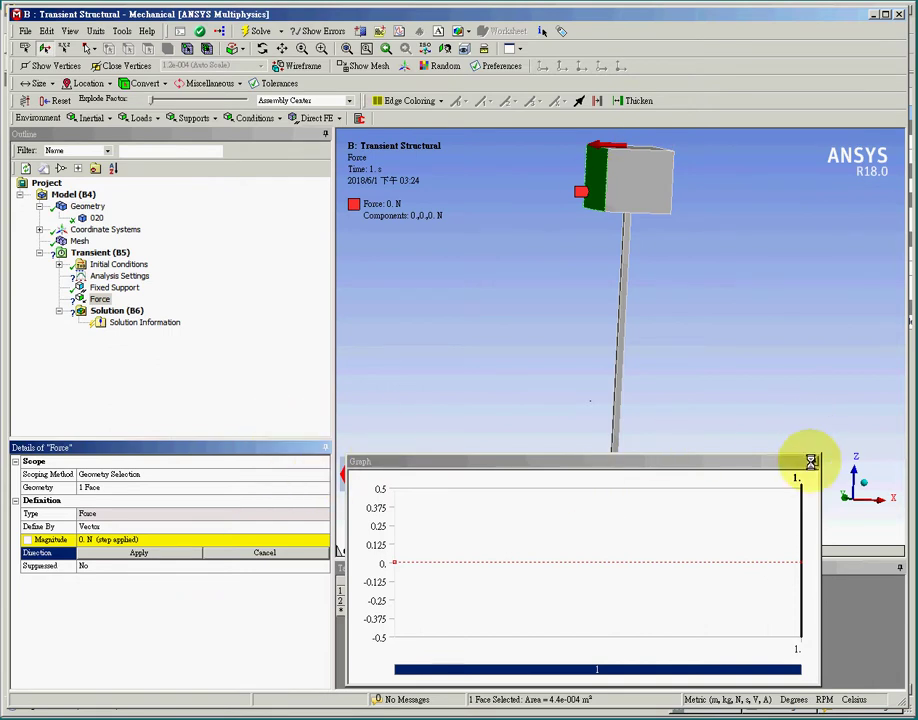
{"action": "left_click_drag", "start_coordinate": [775, 463], "coordinate": [445, 681]}
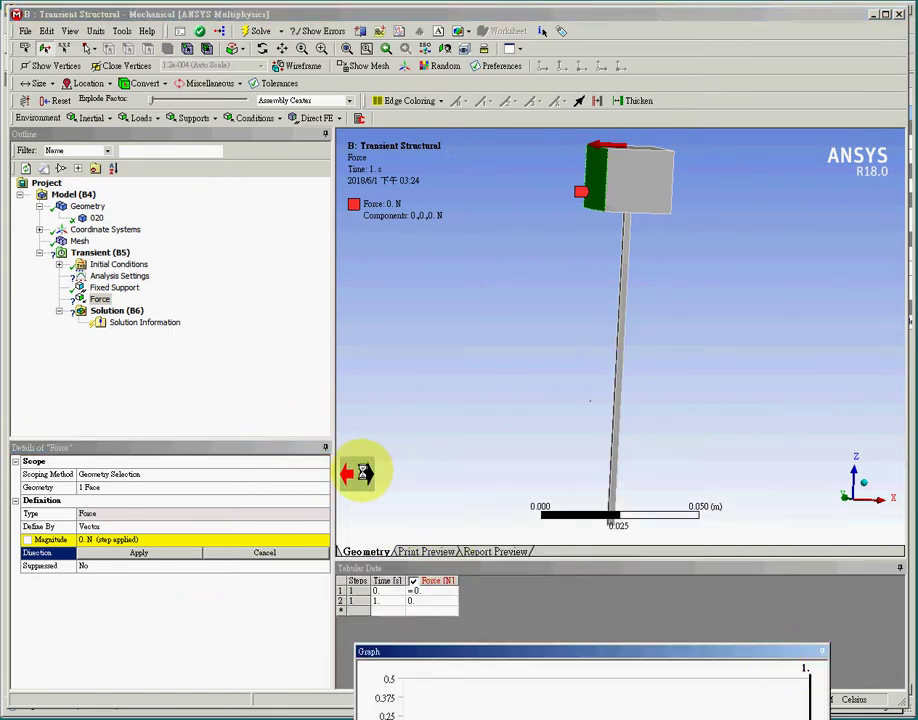
{"action": "left_click", "coordinate": [356, 473]}
{"action": "left_click", "coordinate": [139, 553]}
{"action": "left_click", "coordinate": [133, 540]}
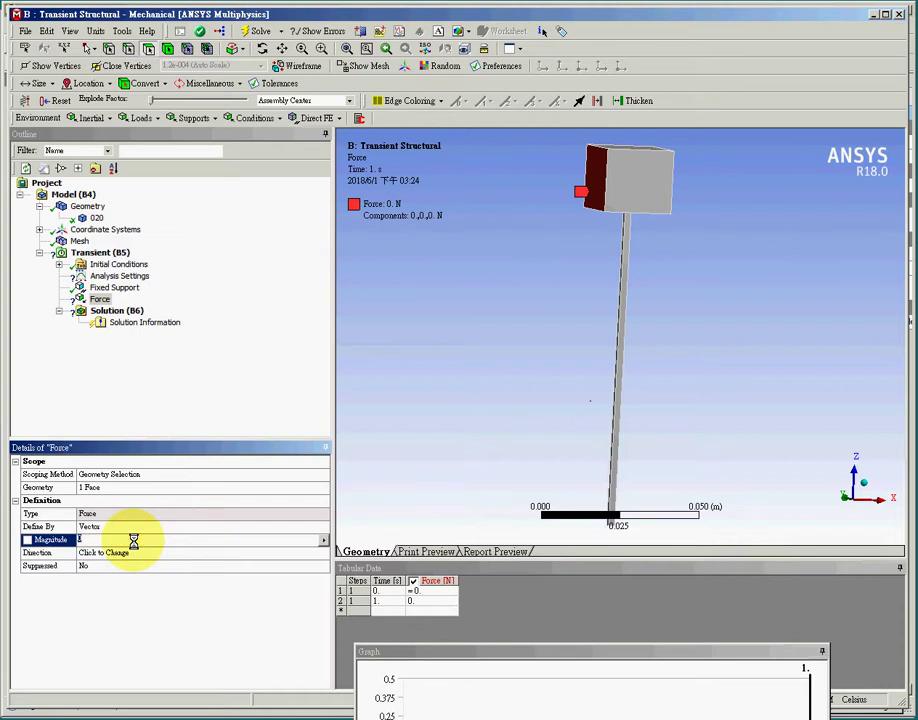
{"action": "type", "text": "1. N (step applied"}
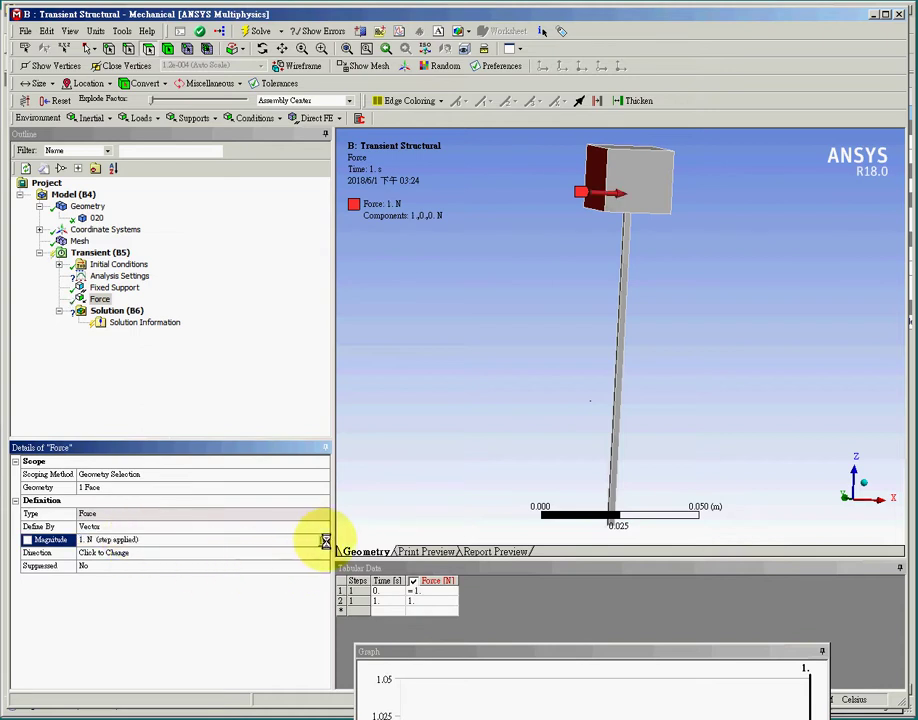
Switch the force magnitude to Tabular (Time) and enter 1 N at both the start and end times.
{"action": "left_click", "coordinate": [325, 541]}
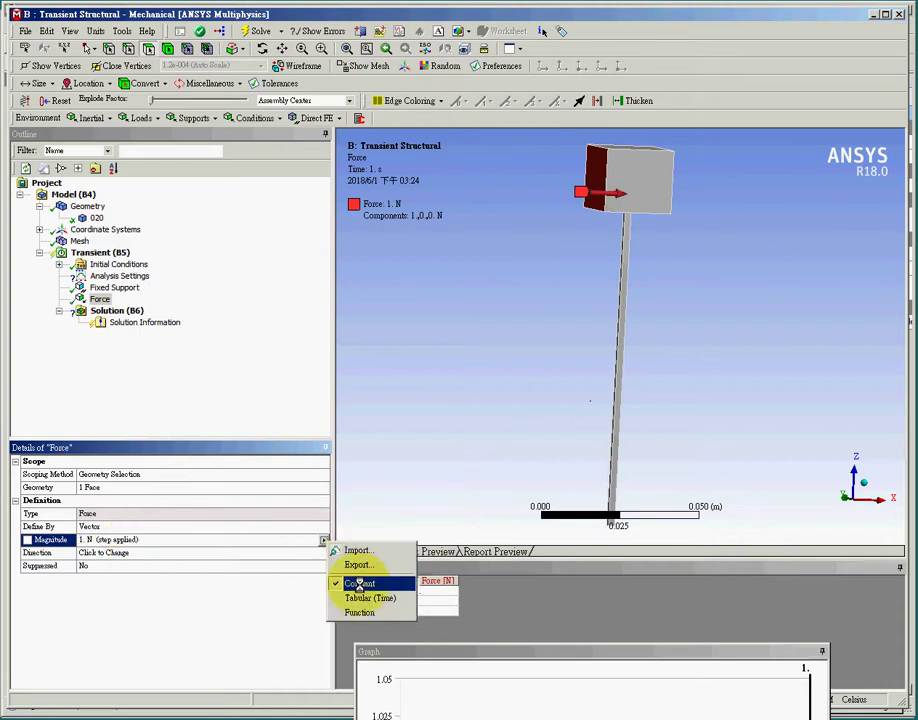
{"action": "left_click", "coordinate": [336, 594]}
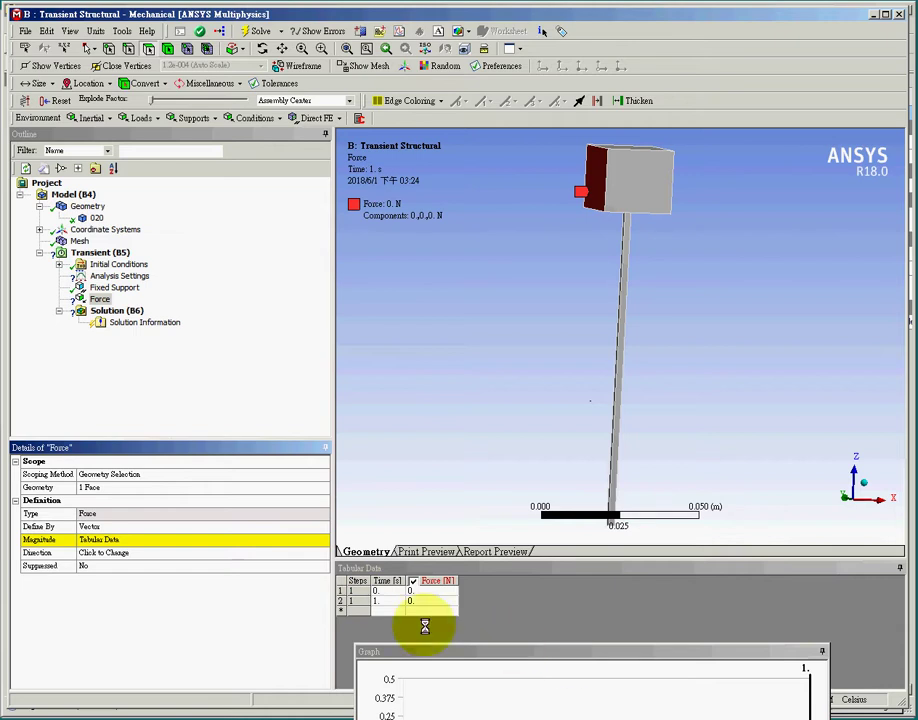
{"action": "left_click", "coordinate": [411, 591]}
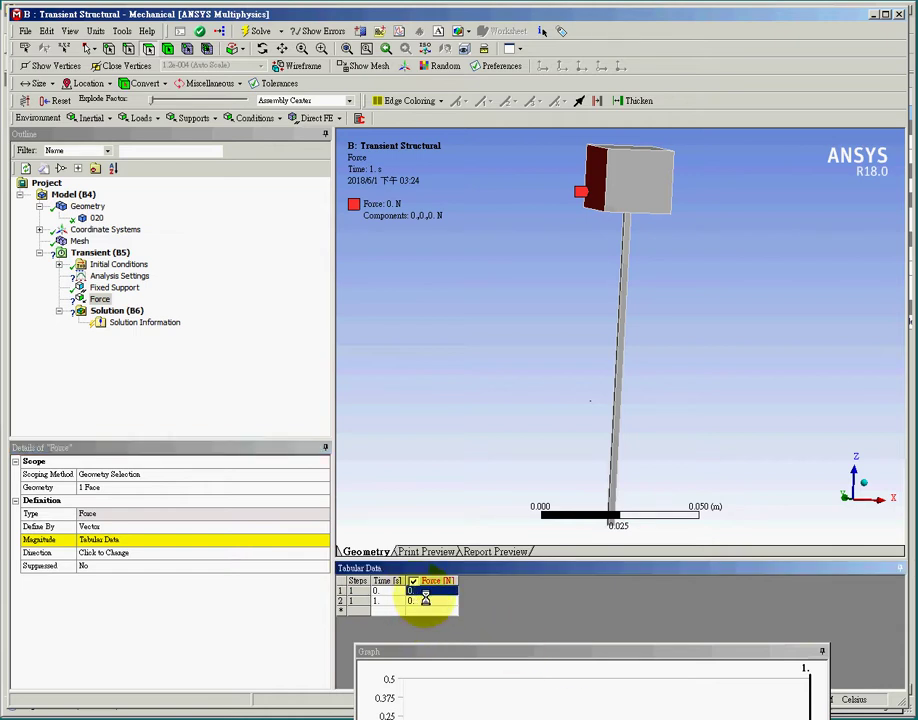
{"action": "type", "text": "1"}
{"action": "left_click", "coordinate": [430, 599]}
{"action": "type", "text": "1"}
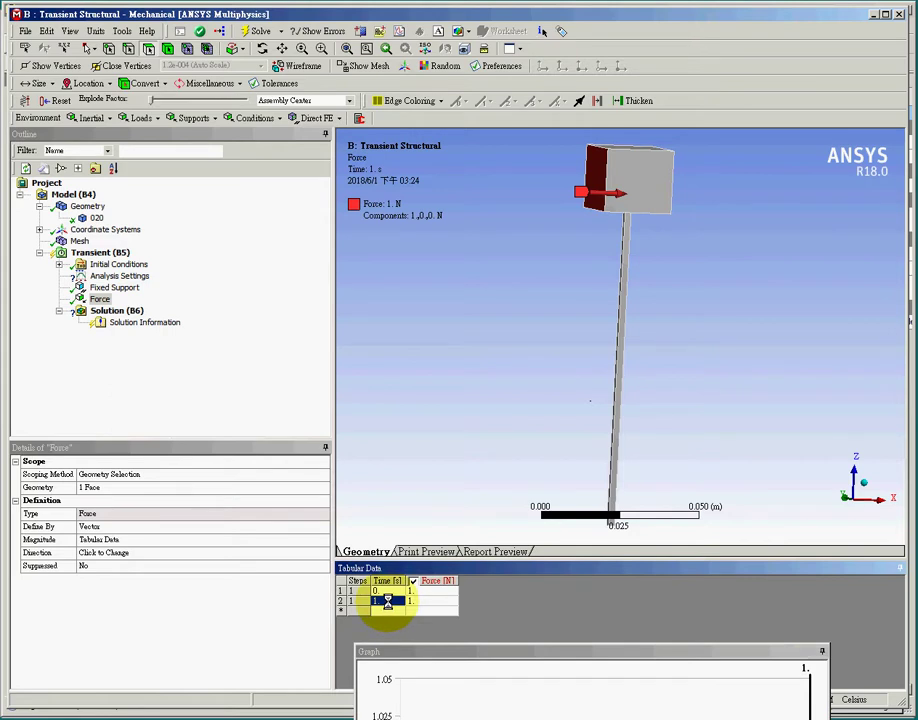
Set the force table to 1 N at 0.05 s and 0 N at 0.06 s, and dock the Graph window.
{"action": "left_click", "coordinate": [388, 601]}
{"action": "type", "text": "0.05"}
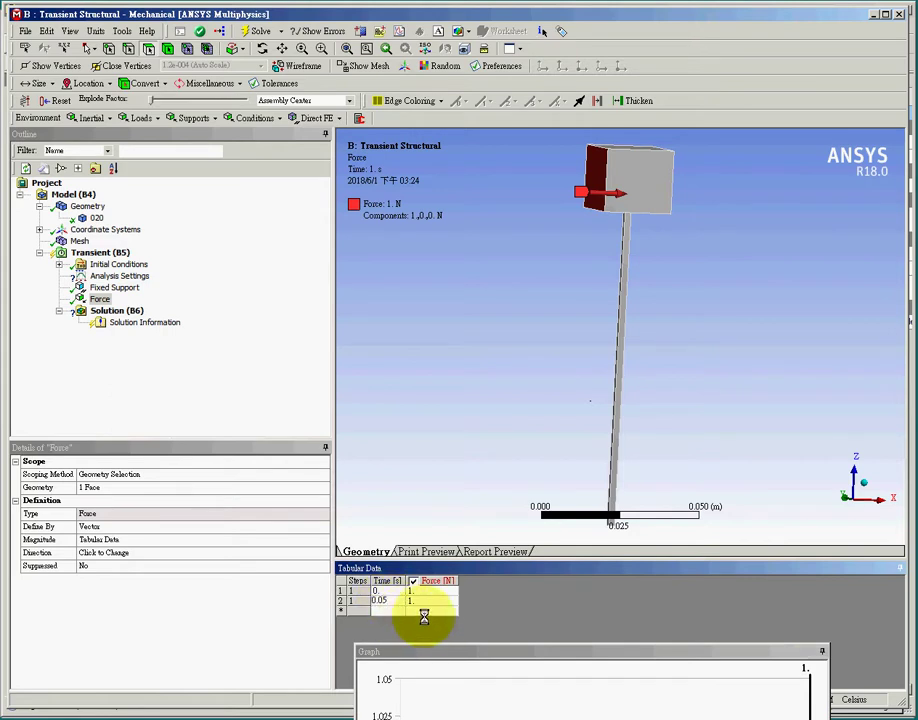
{"action": "left_click", "coordinate": [425, 611]}
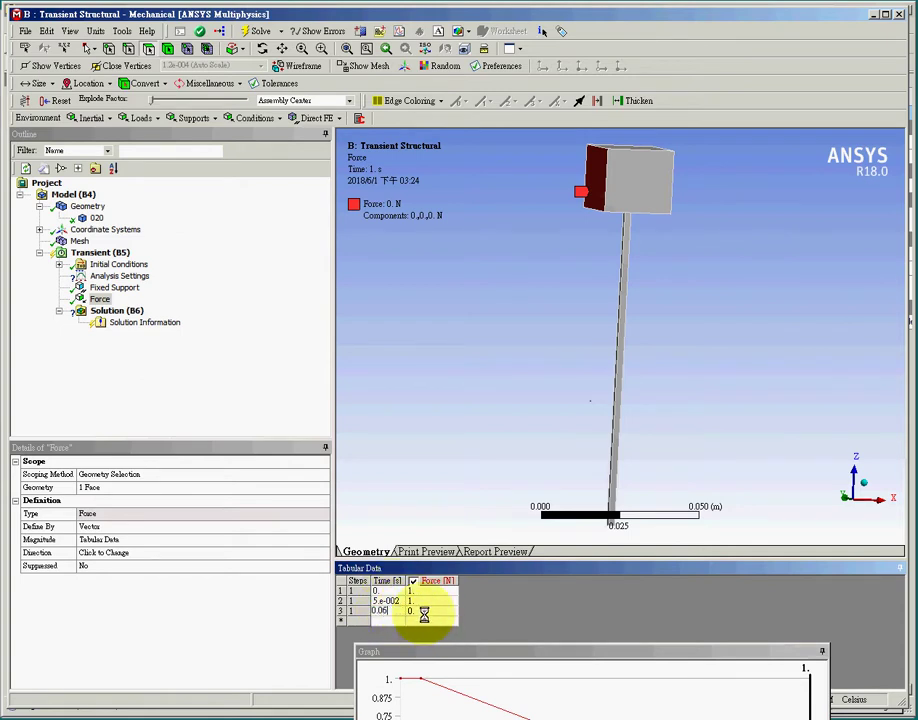
{"action": "left_click", "coordinate": [430, 621]}
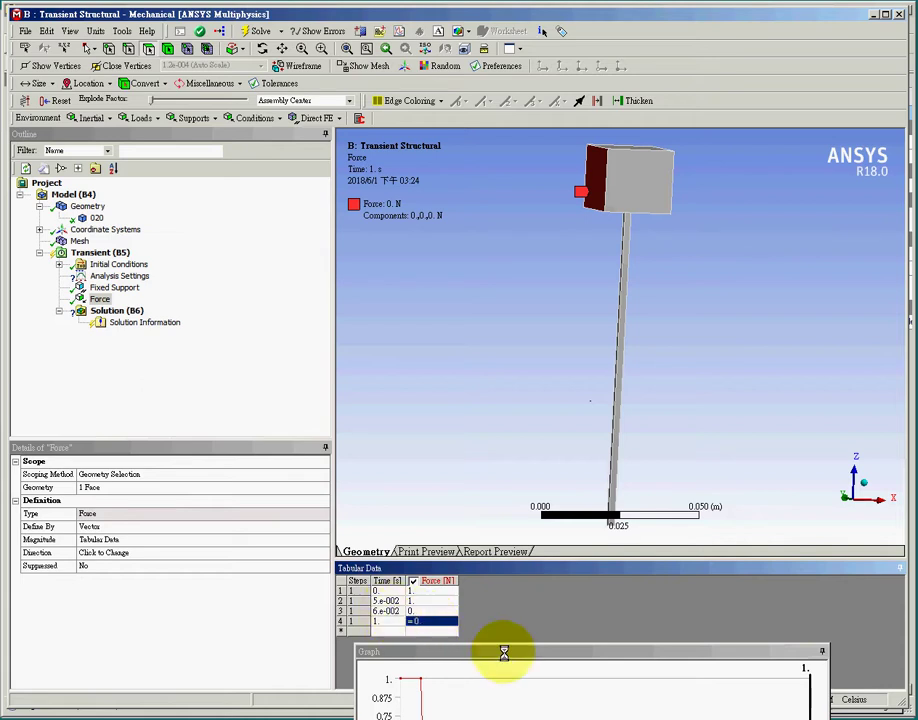
{"action": "left_click_drag", "start_coordinate": [502, 652], "coordinate": [516, 533]}
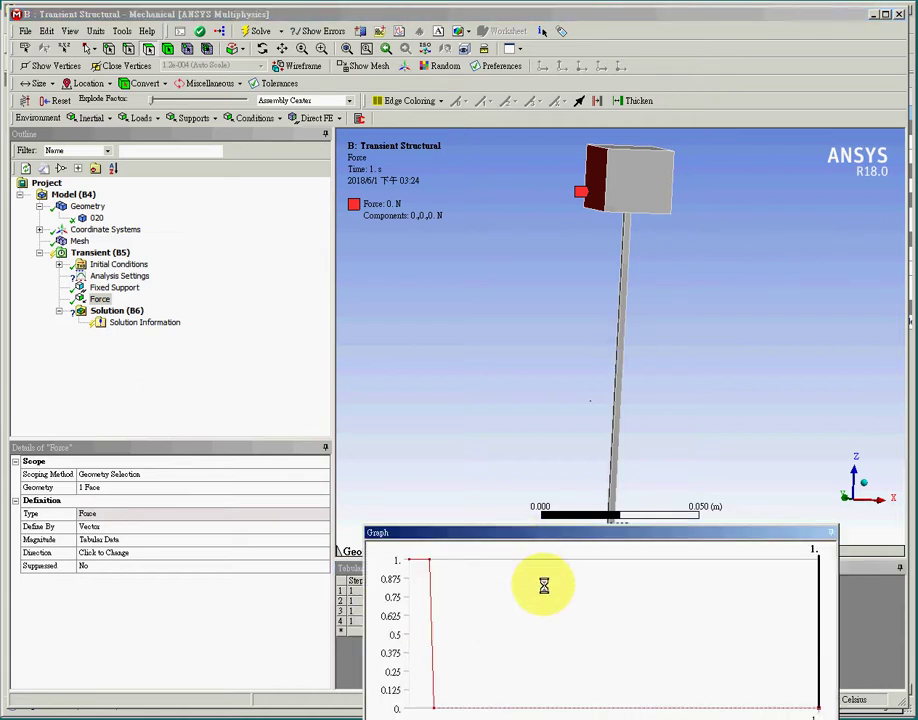
{"action": "double_click", "coordinate": [558, 530]}
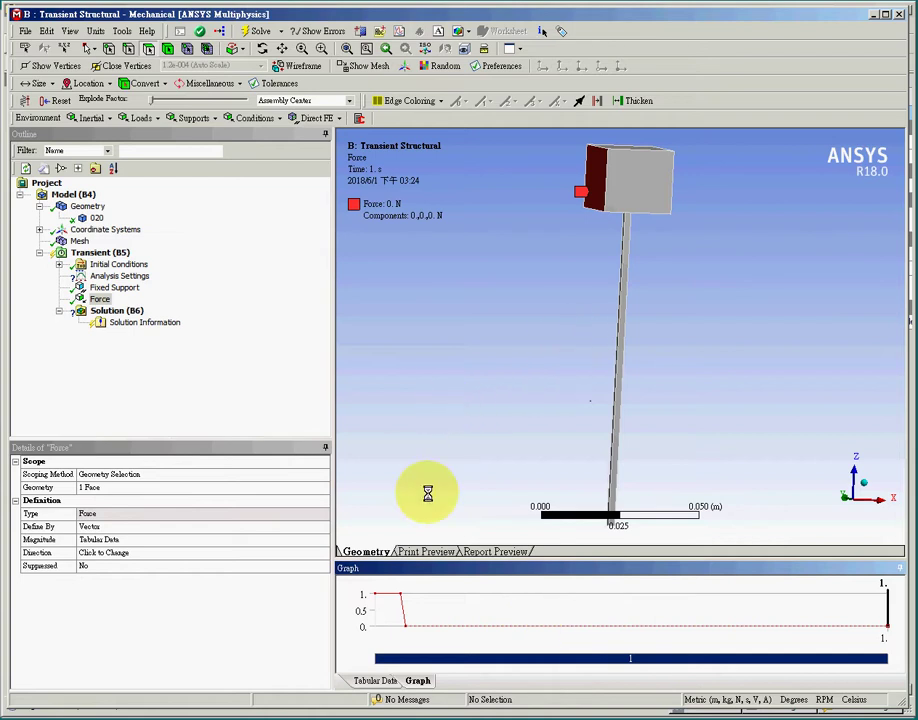
Turn off Auto Time Stepping in the transient Analysis Settings.
{"action": "left_click", "coordinate": [115, 275]}
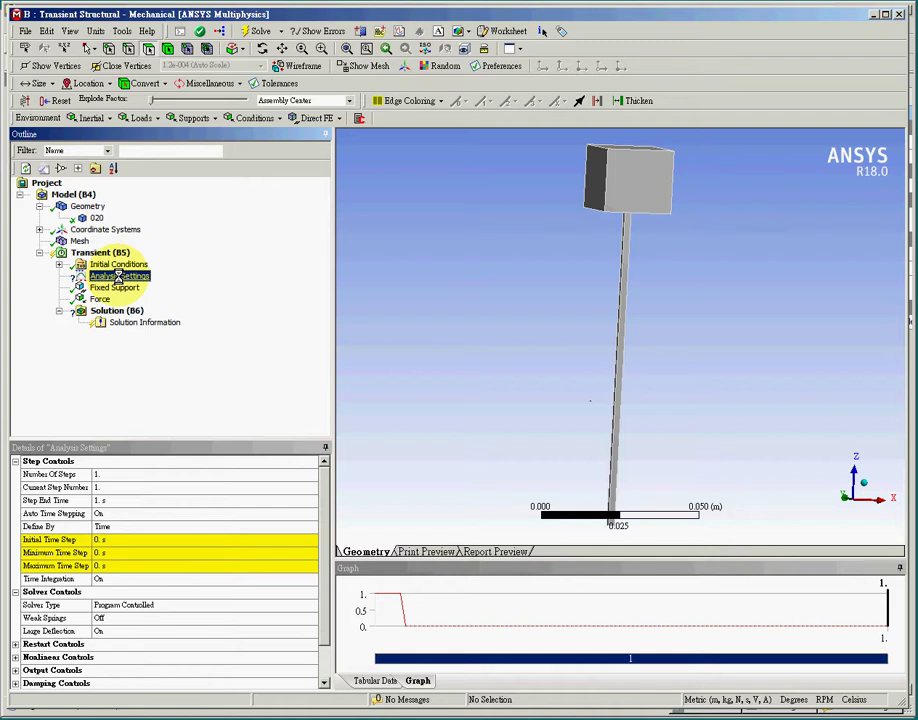
{"action": "left_click", "coordinate": [129, 499]}
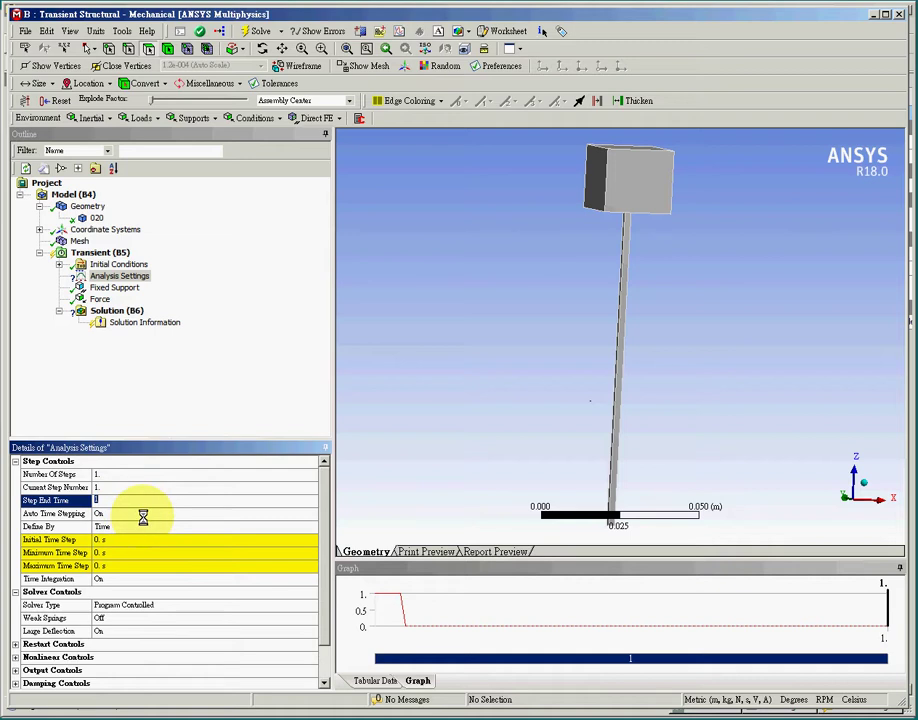
{"action": "left_click", "coordinate": [313, 513]}
{"action": "left_click", "coordinate": [311, 513]}
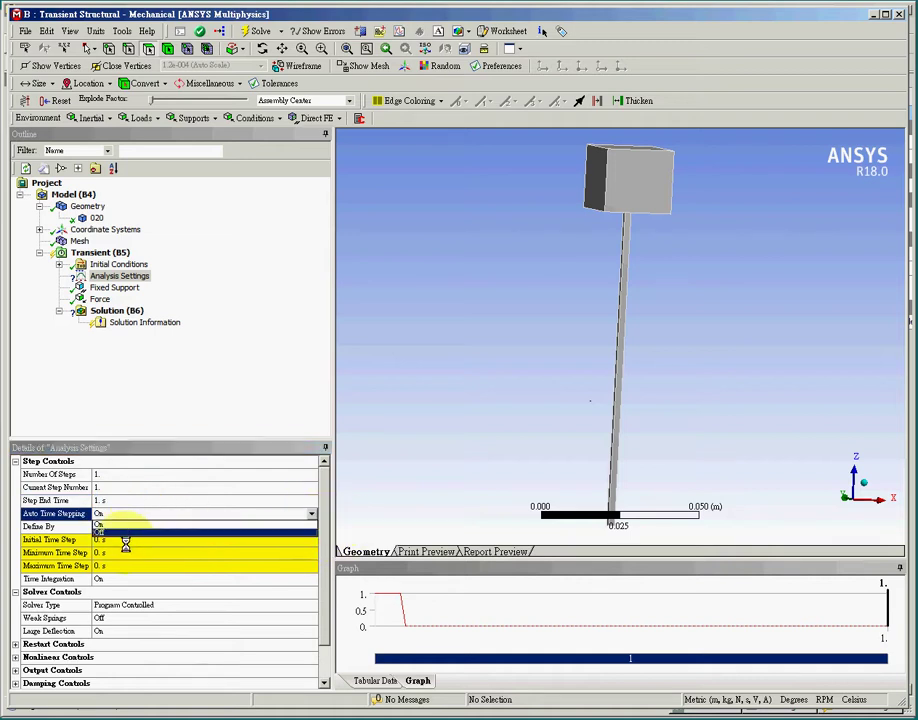
{"action": "left_click", "coordinate": [124, 532]}
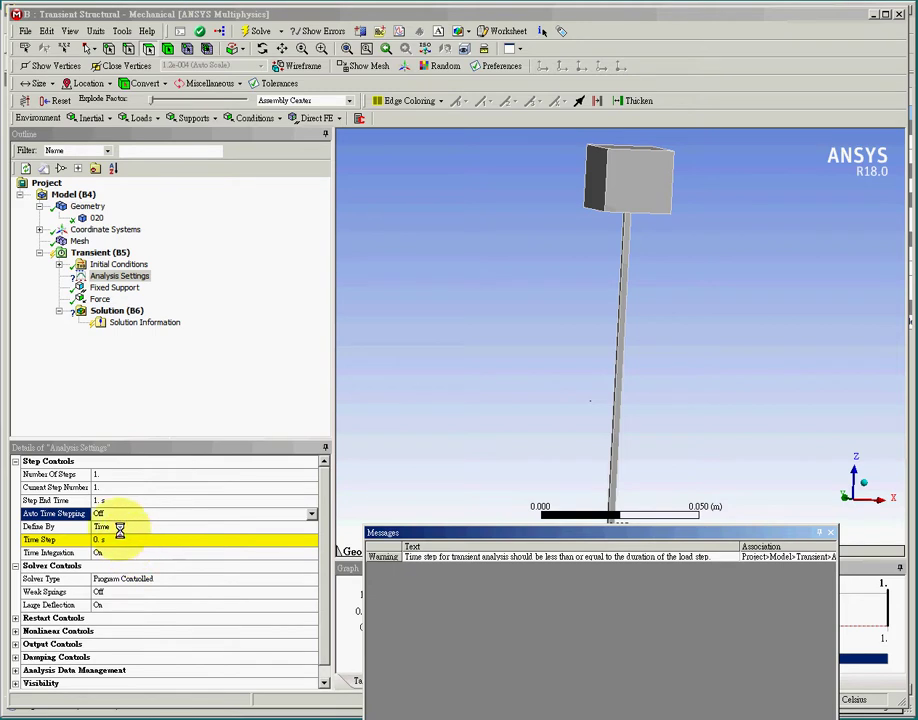
Define the time stepping by Substeps and set the number of substeps to 200.
{"action": "left_click", "coordinate": [119, 527]}
{"action": "left_click", "coordinate": [313, 526]}
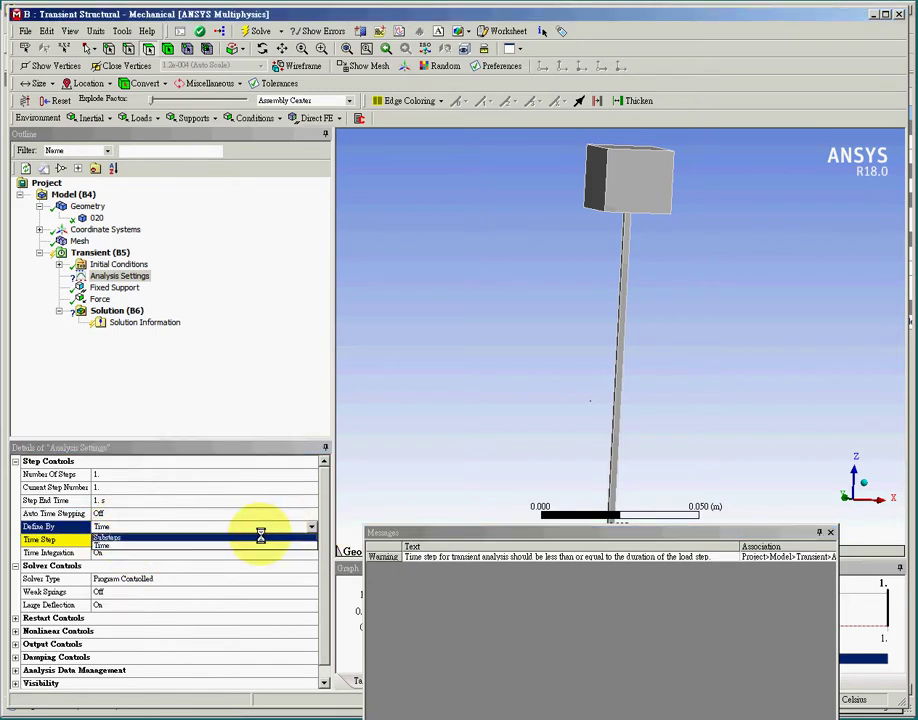
{"action": "left_click", "coordinate": [262, 538]}
{"action": "left_click", "coordinate": [133, 540]}
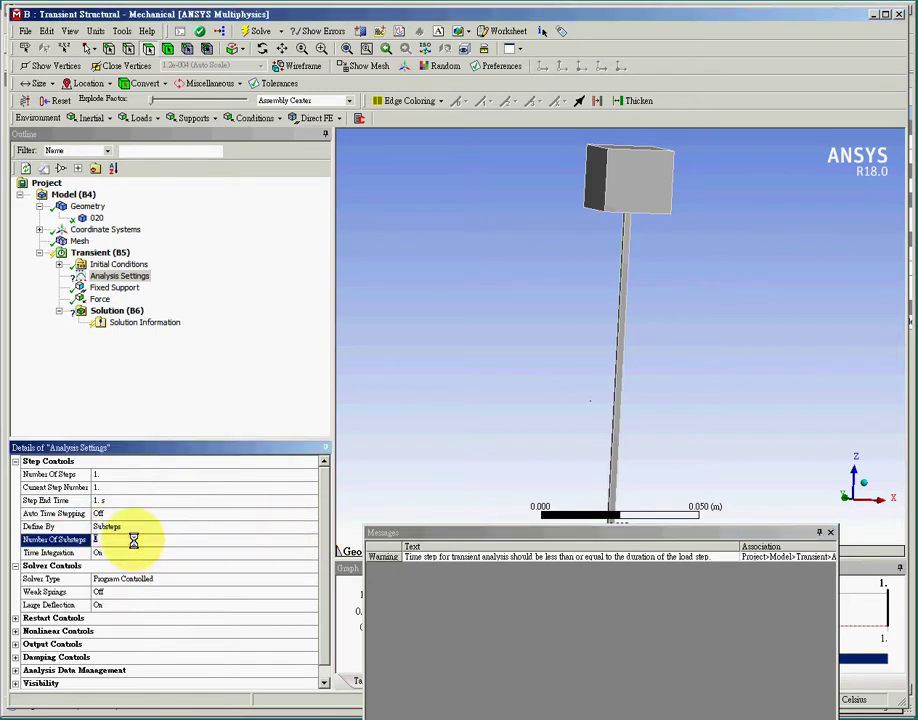
{"action": "type", "text": "200"}
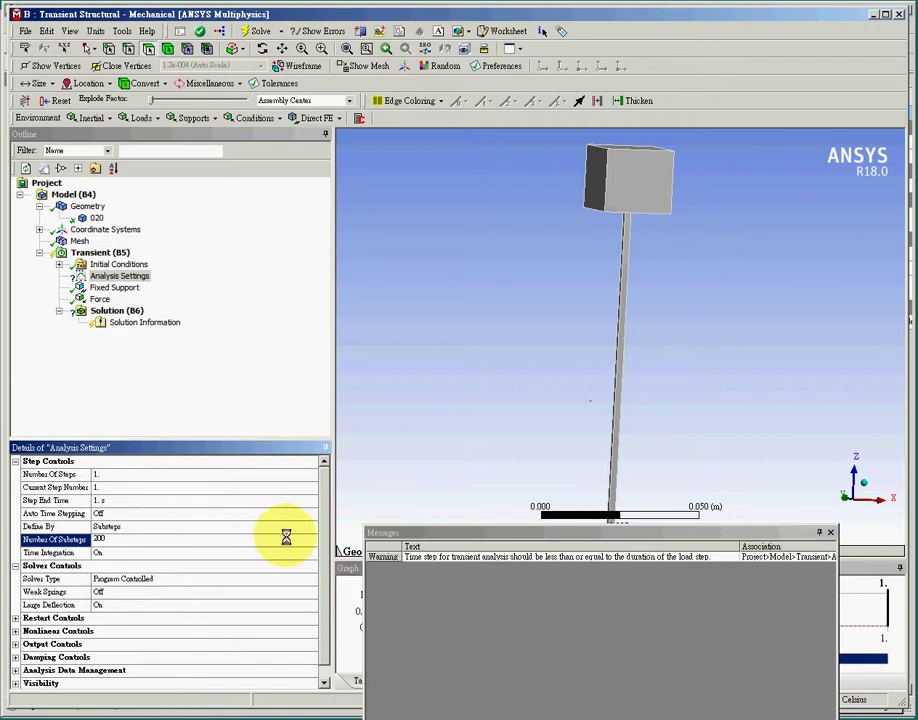
Add Total Deformation and Equivalent (von-Mises) Stress results to the solution.
{"action": "left_click", "coordinate": [107, 312]}
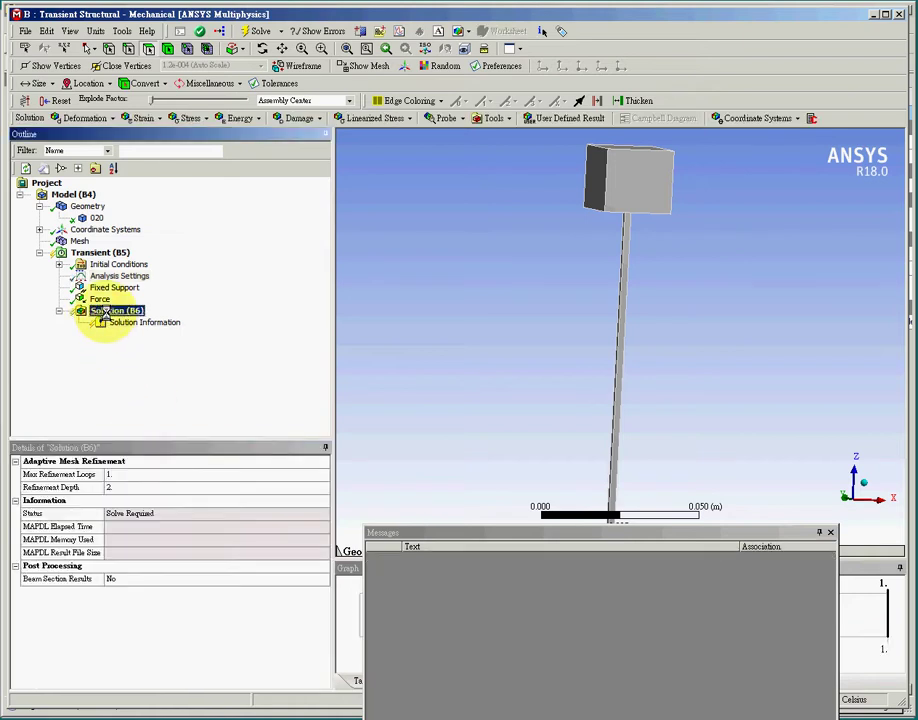
{"action": "left_click", "coordinate": [88, 118]}
{"action": "left_click", "coordinate": [80, 136]}
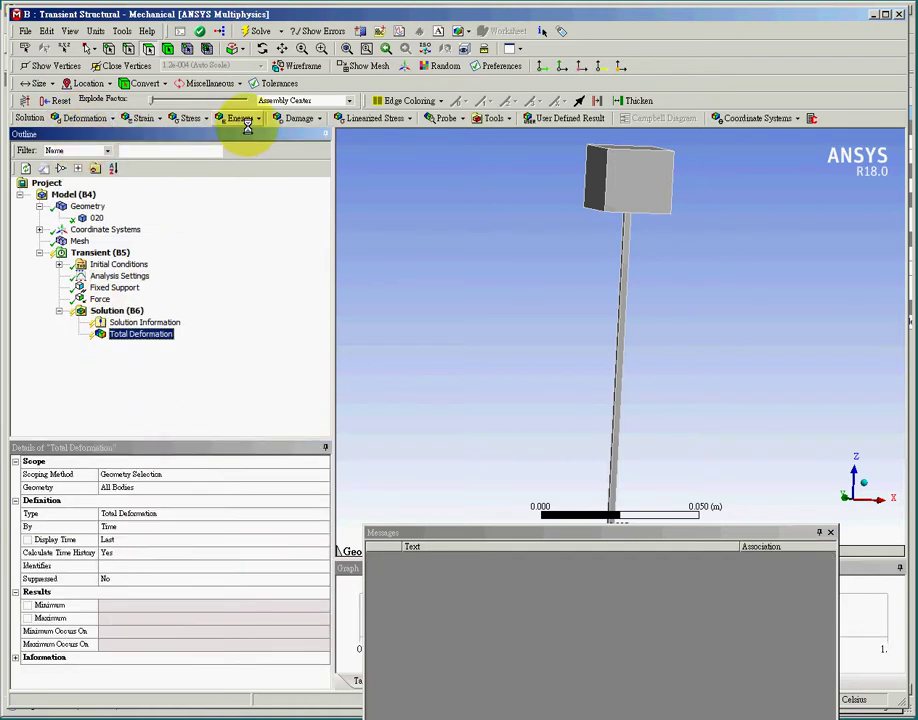
{"action": "left_click", "coordinate": [190, 118]}
{"action": "left_click", "coordinate": [204, 141]}
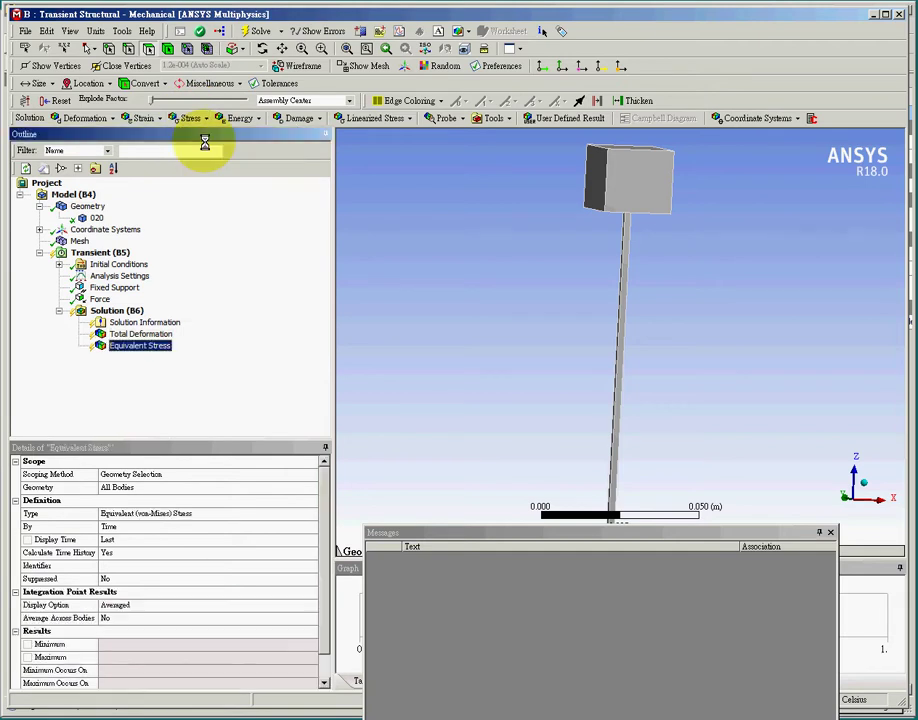
Add a Deformation probe scoped to the block's top corner vertex between the loaded side face and the front face.
{"action": "left_click", "coordinate": [440, 118]}
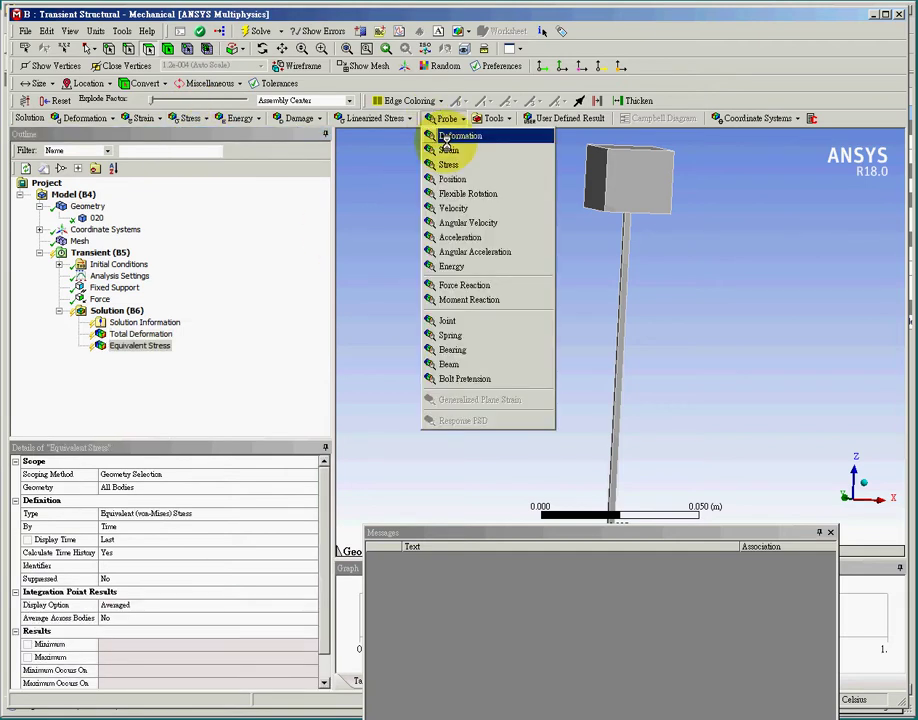
{"action": "left_click", "coordinate": [447, 137]}
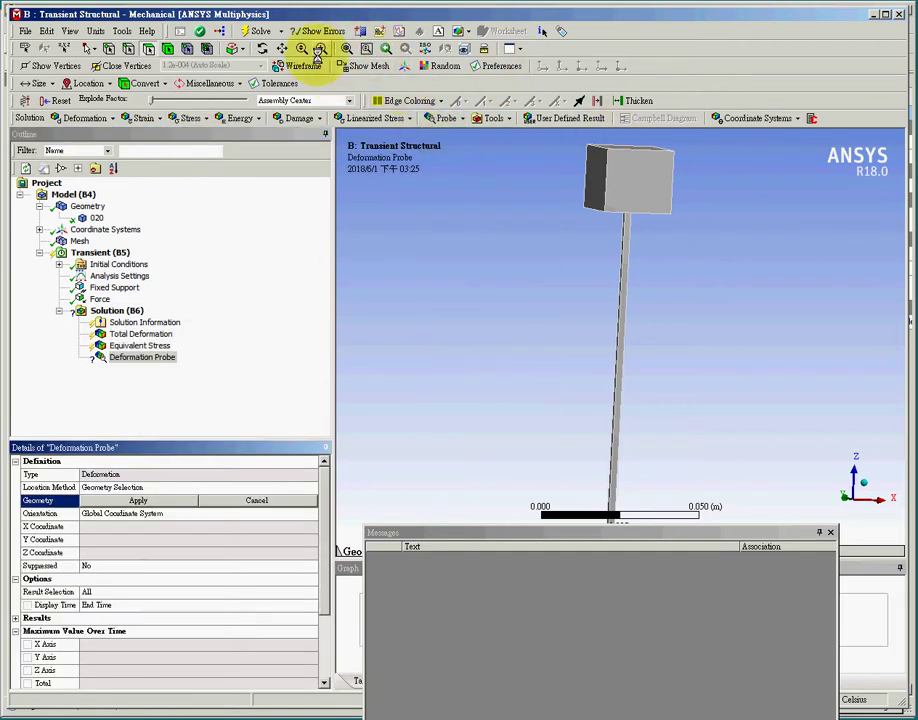
{"action": "left_click", "coordinate": [608, 148]}
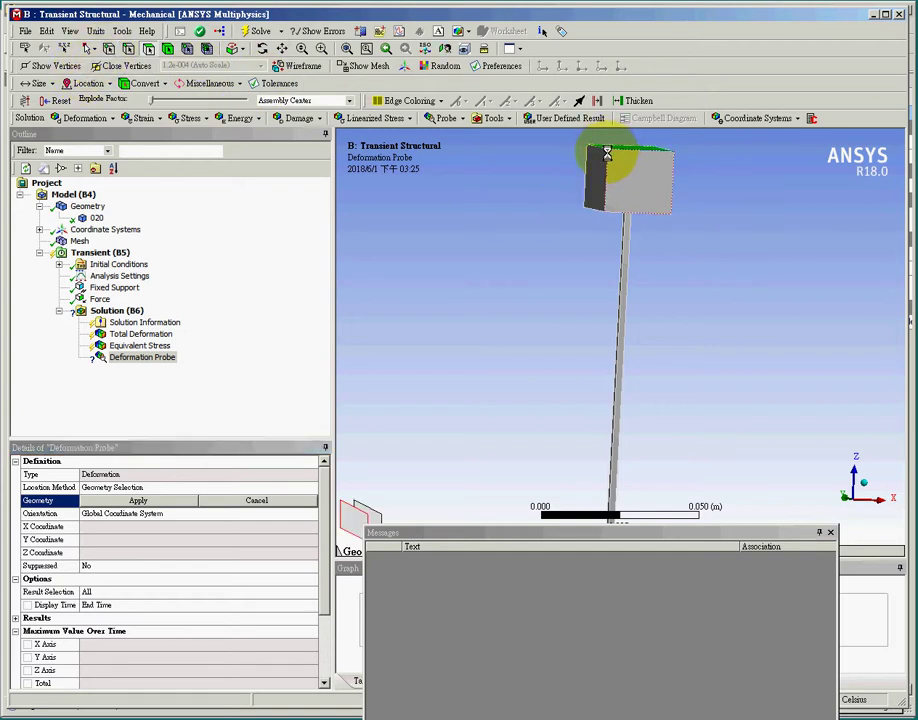
{"action": "left_click", "coordinate": [741, 172]}
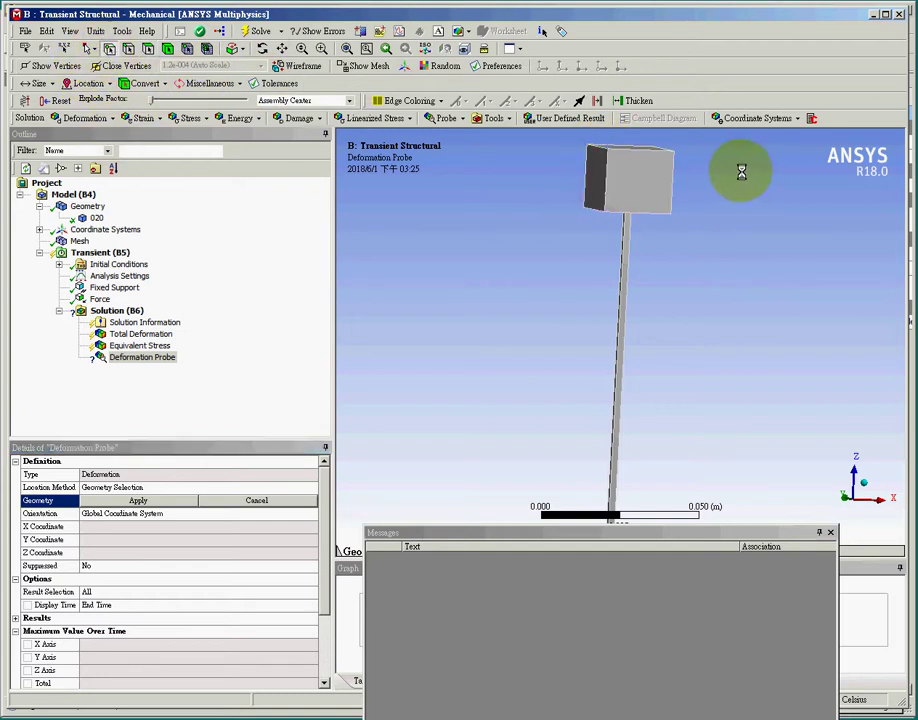
{"action": "left_click", "coordinate": [607, 148]}
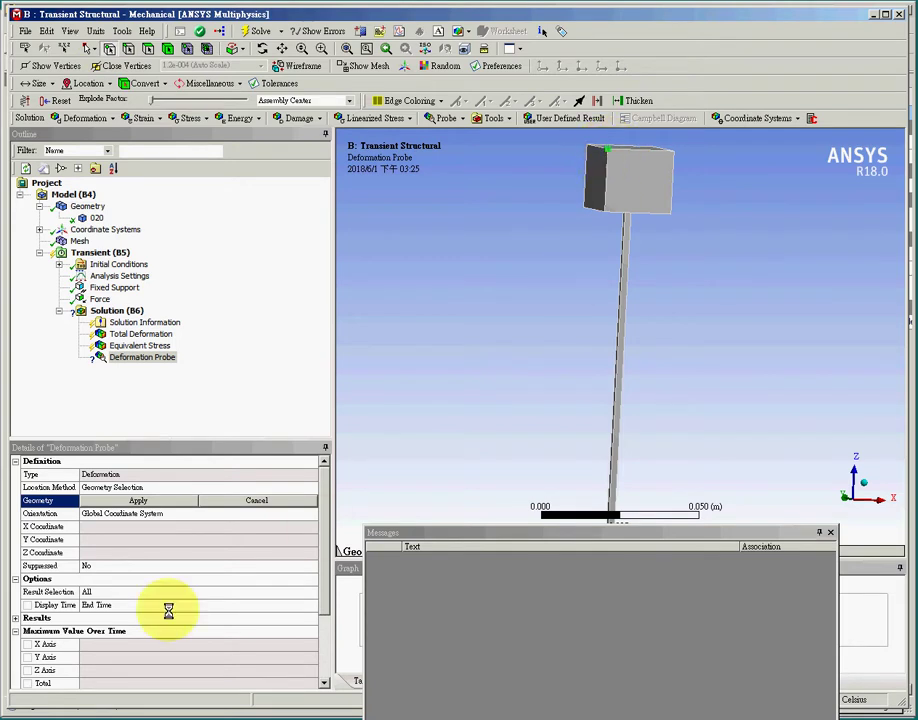
{"action": "left_click", "coordinate": [172, 501]}
Set the Deformation Probe's result selection to Total.
{"action": "left_click", "coordinate": [135, 552]}
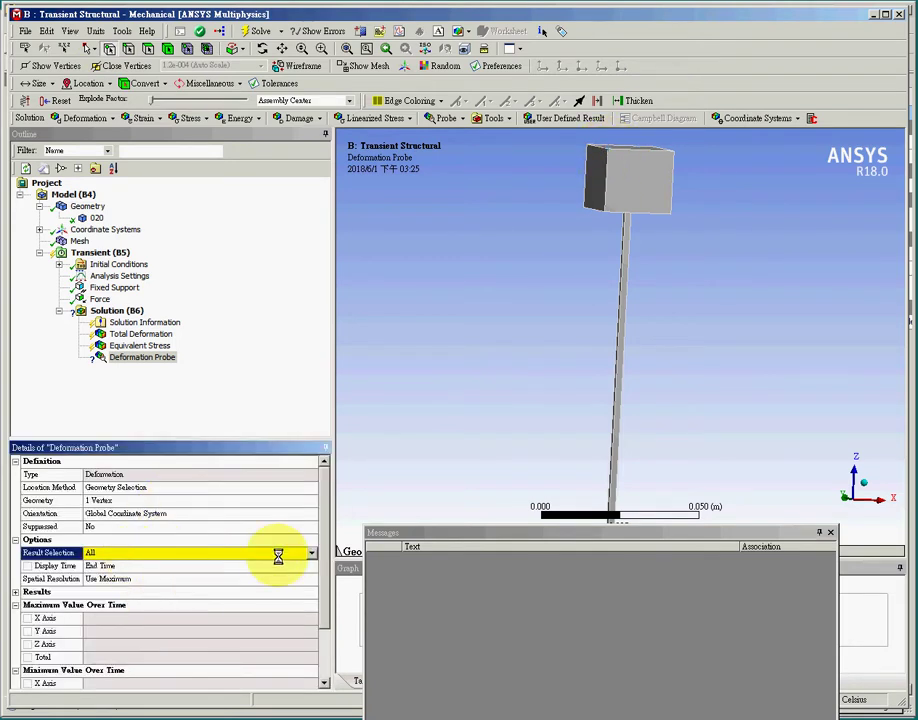
{"action": "left_click", "coordinate": [312, 553]}
{"action": "left_click", "coordinate": [130, 587]}
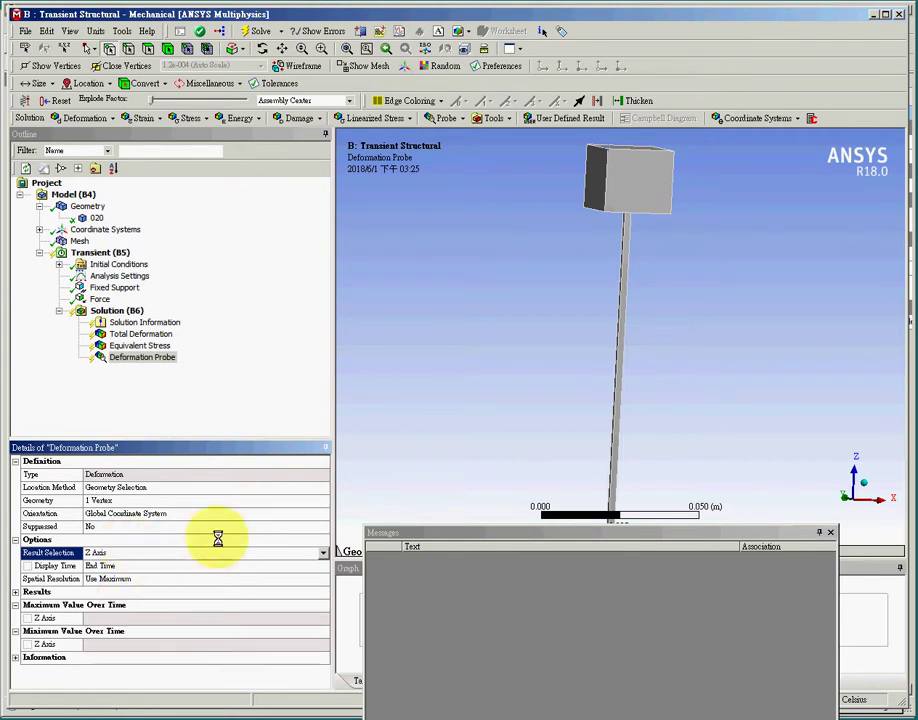
{"action": "left_click", "coordinate": [322, 553]}
{"action": "left_click", "coordinate": [274, 595]}
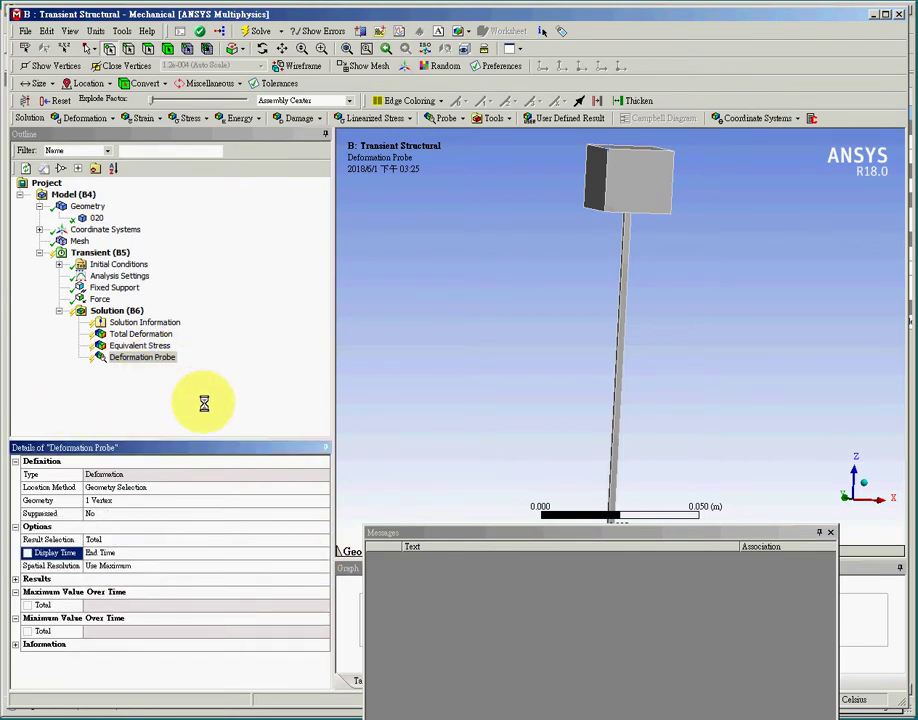
Solve the transient analysis and dock the Messages window below the model view.
{"action": "right_click", "coordinate": [120, 312]}
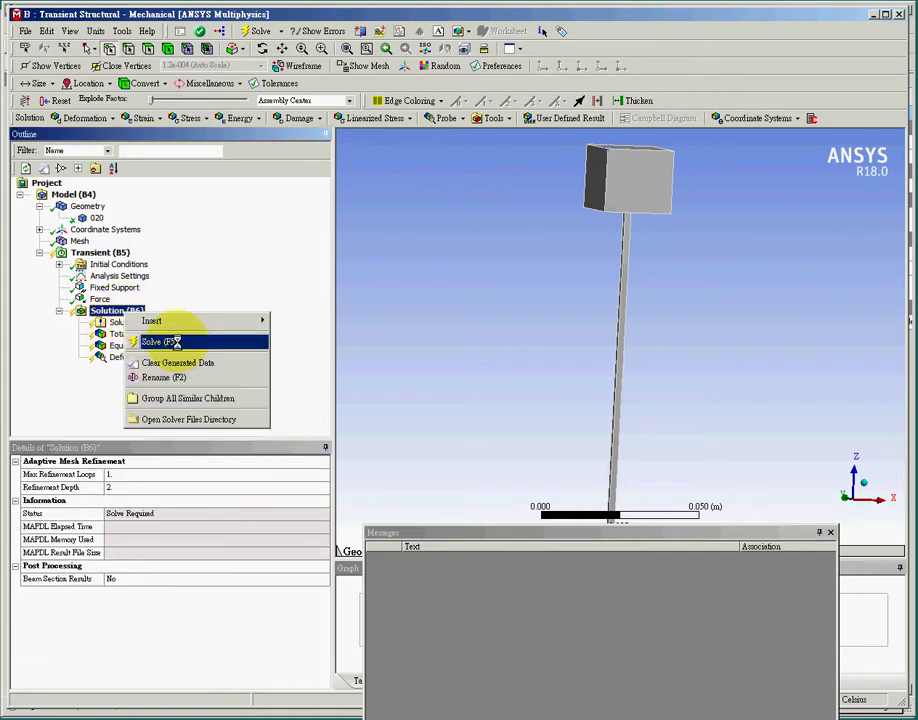
{"action": "left_click", "coordinate": [160, 342]}
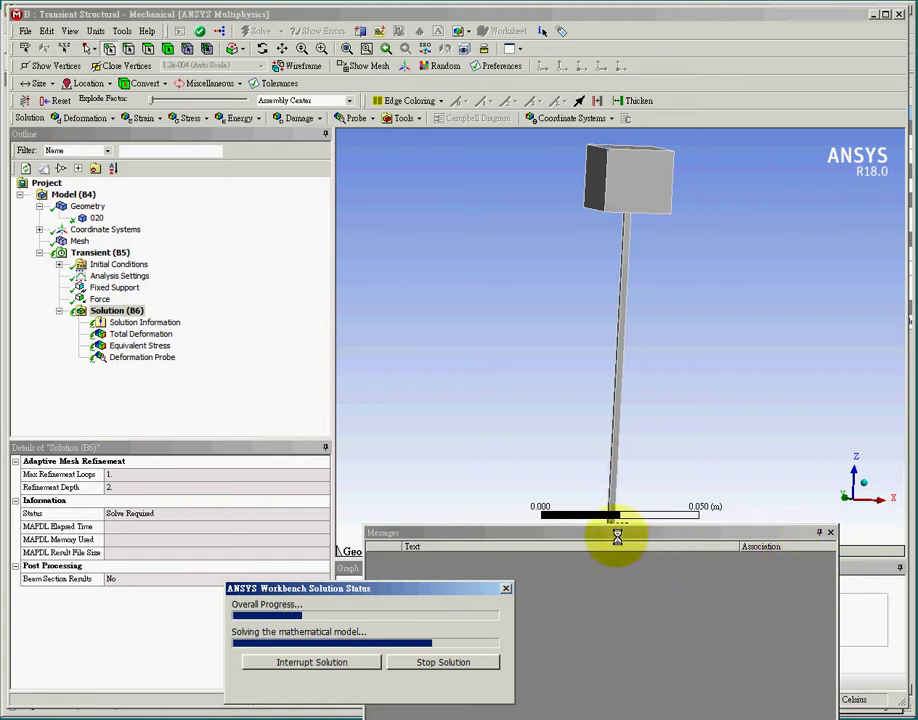
{"action": "left_click_drag", "start_coordinate": [621, 532], "coordinate": [636, 571]}
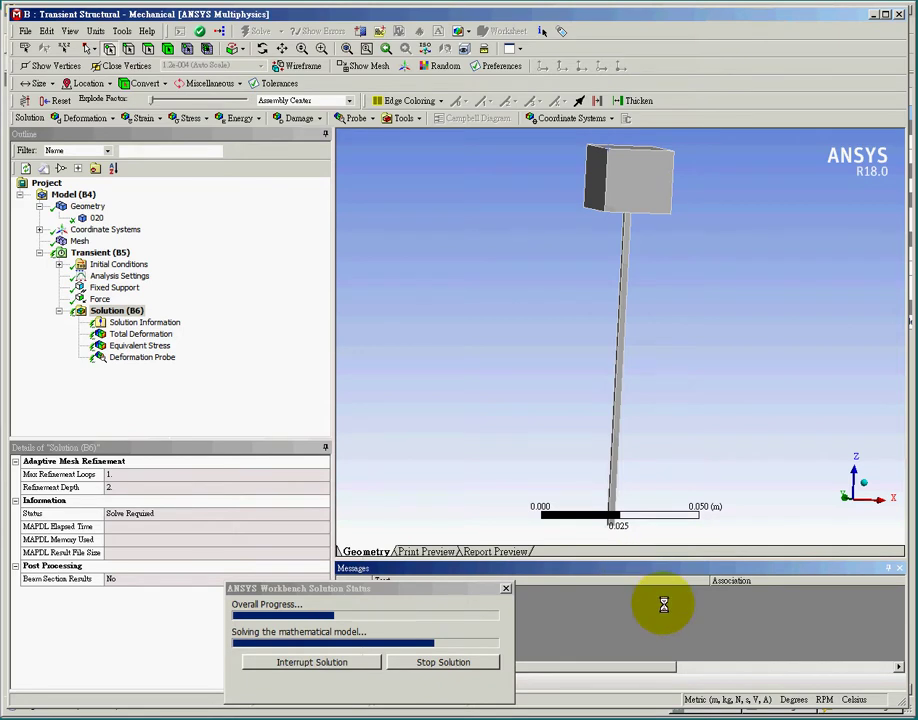
{"action": "left_click_drag", "start_coordinate": [469, 590], "coordinate": [470, 470]}
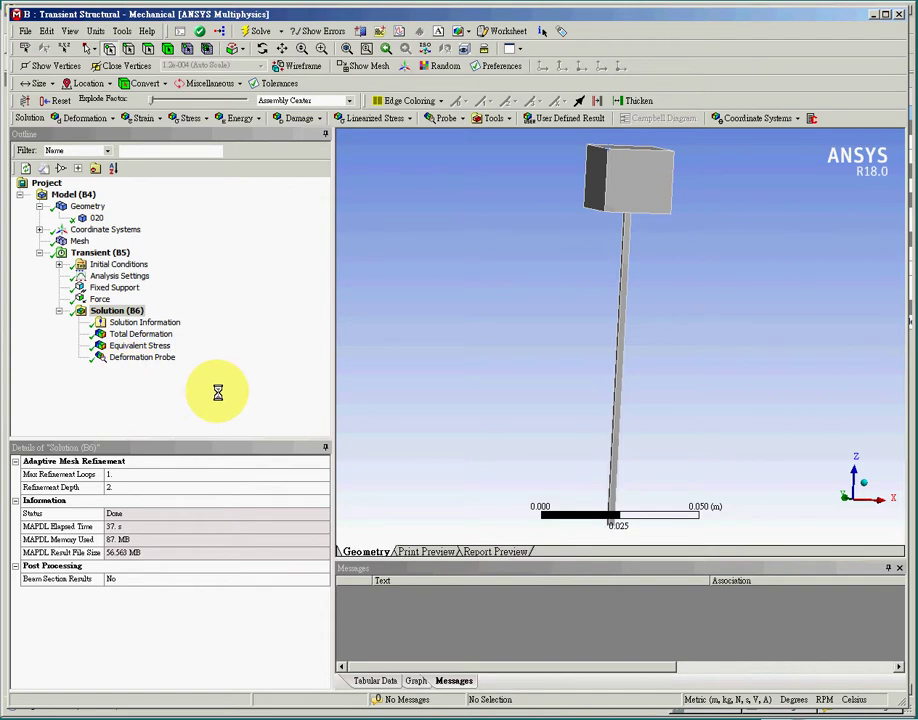
Examine the Deformation Probe's time history in an enlarged graph and animate the result.
{"action": "left_click", "coordinate": [162, 357]}
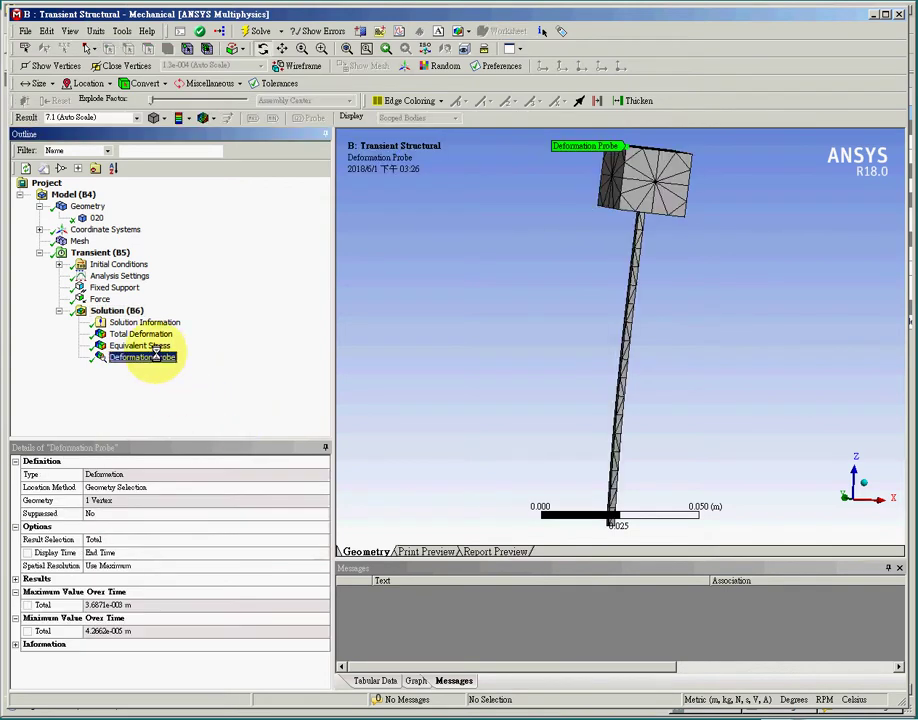
{"action": "left_click", "coordinate": [417, 680]}
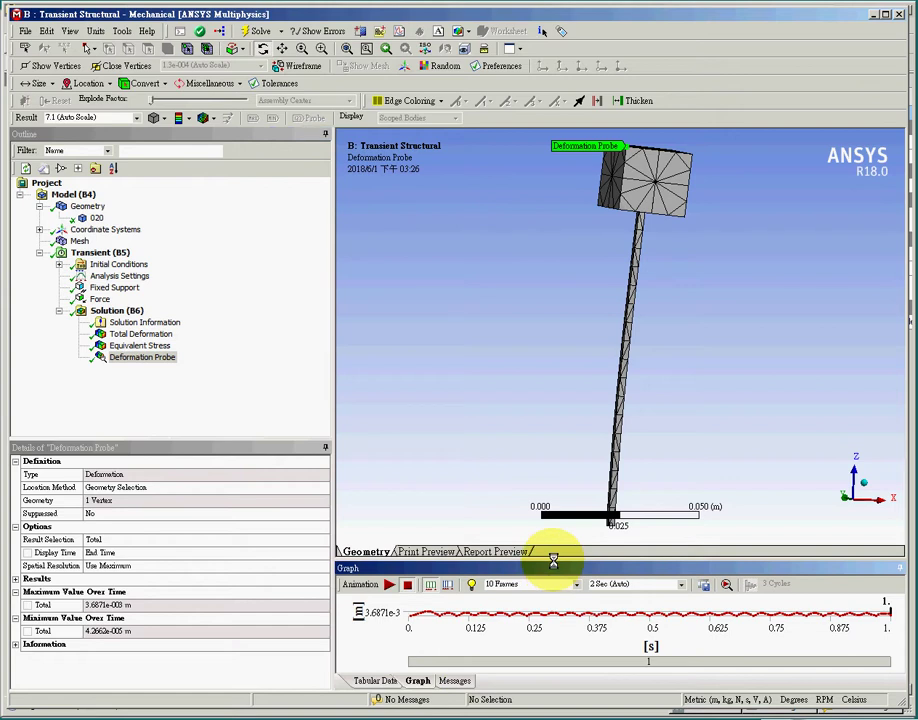
{"action": "left_click_drag", "start_coordinate": [553, 560], "coordinate": [549, 428]}
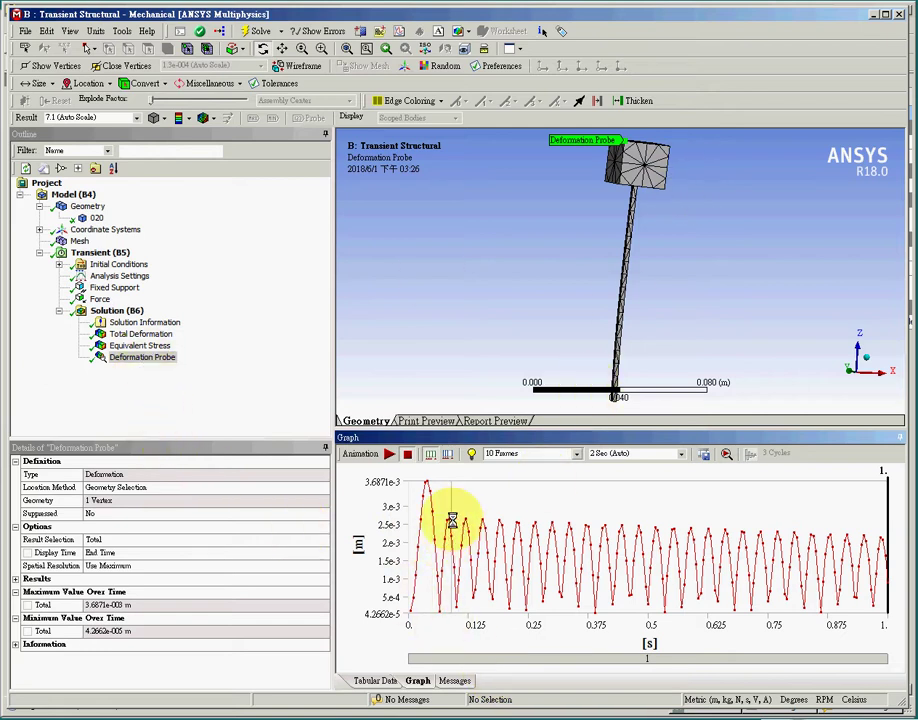
{"action": "left_click", "coordinate": [389, 454]}
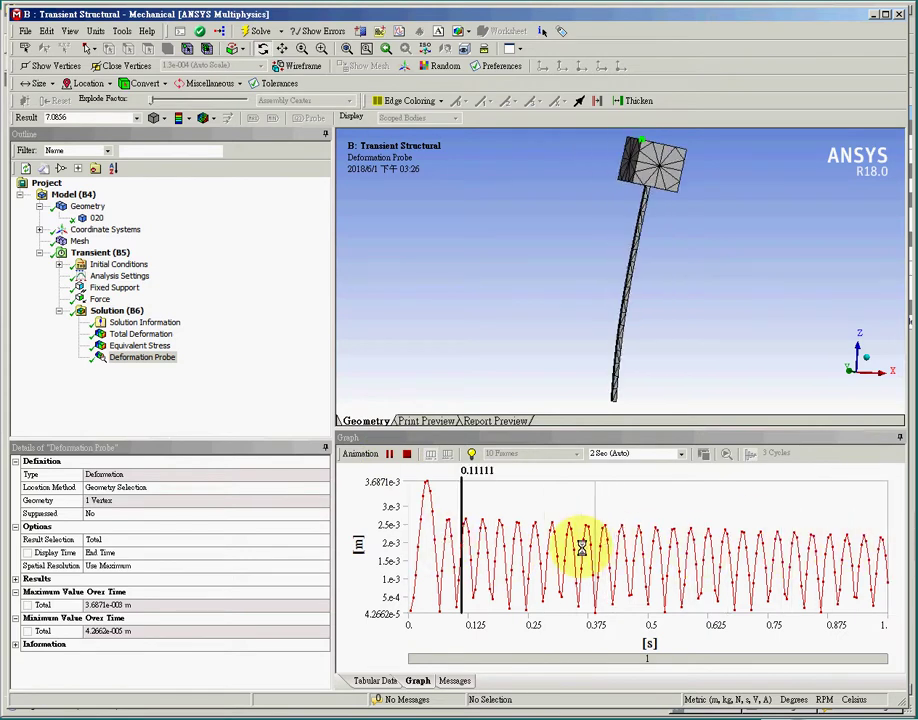
{"action": "left_click", "coordinate": [225, 396]}
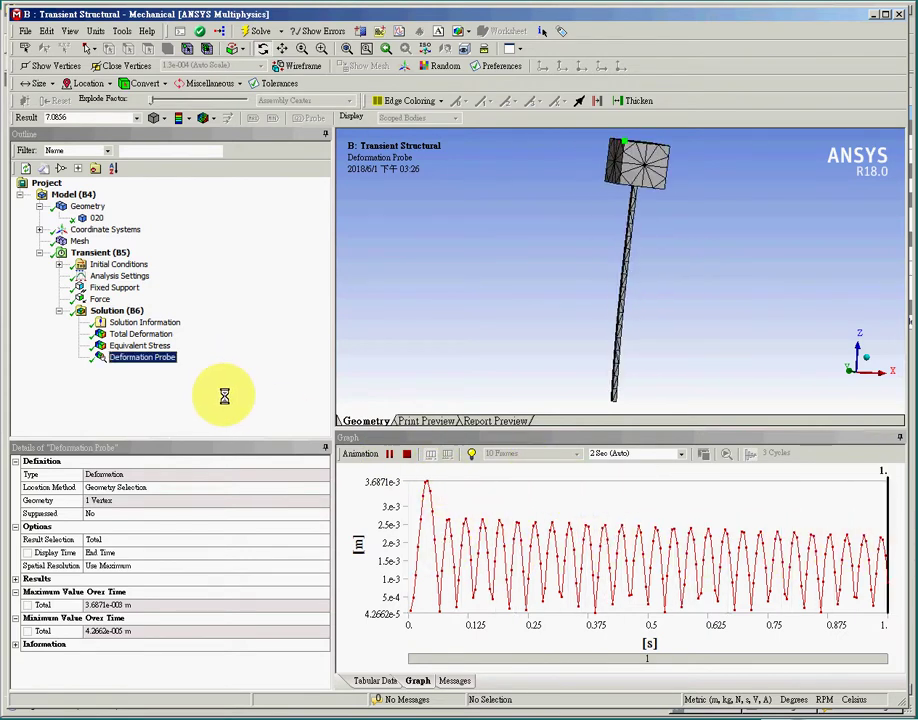